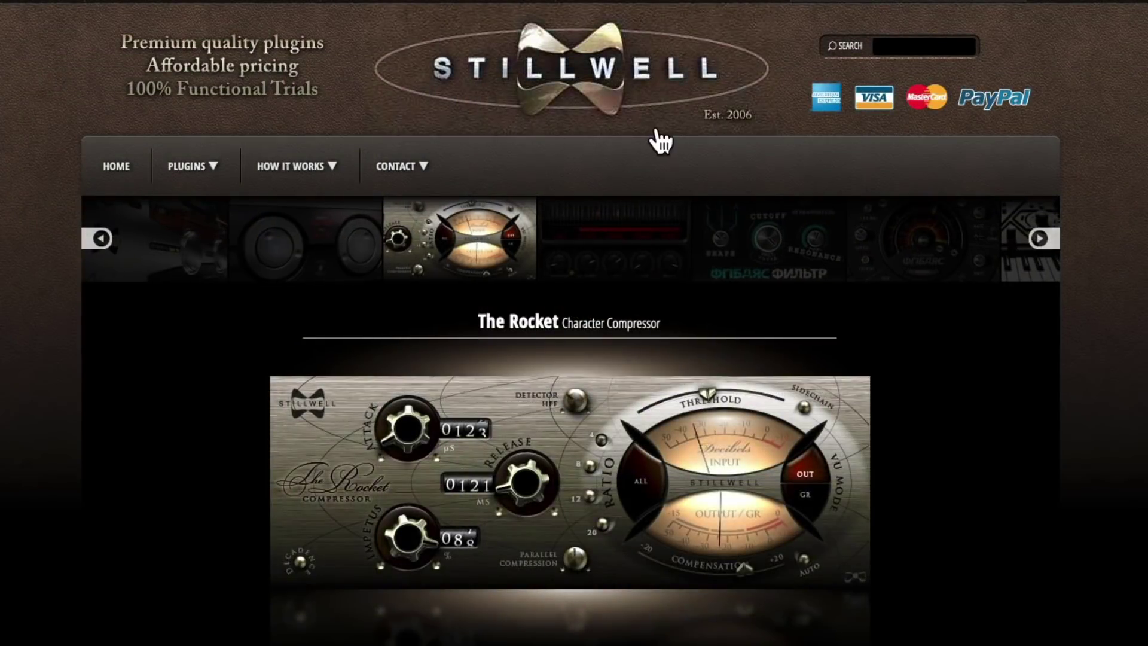
- Scroll the track list and play back the drums to audition the tracks
{"action": "scroll", "coordinate": [660, 138], "scroll_direction": "down", "scroll_amount": 5}
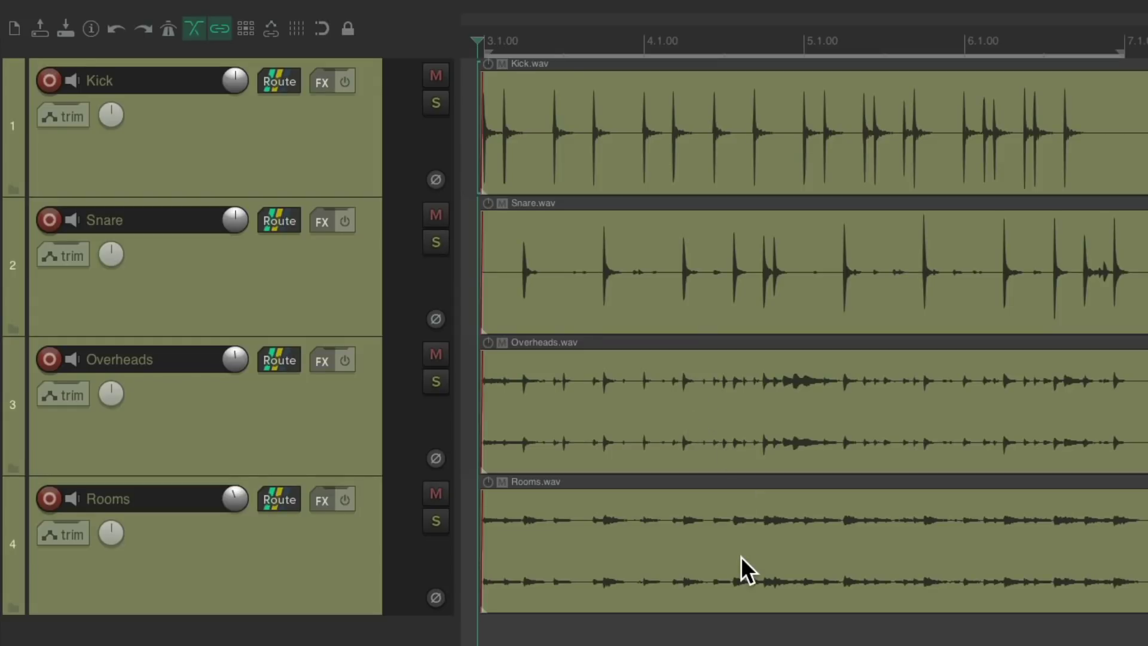
{"action": "key", "text": "space"}
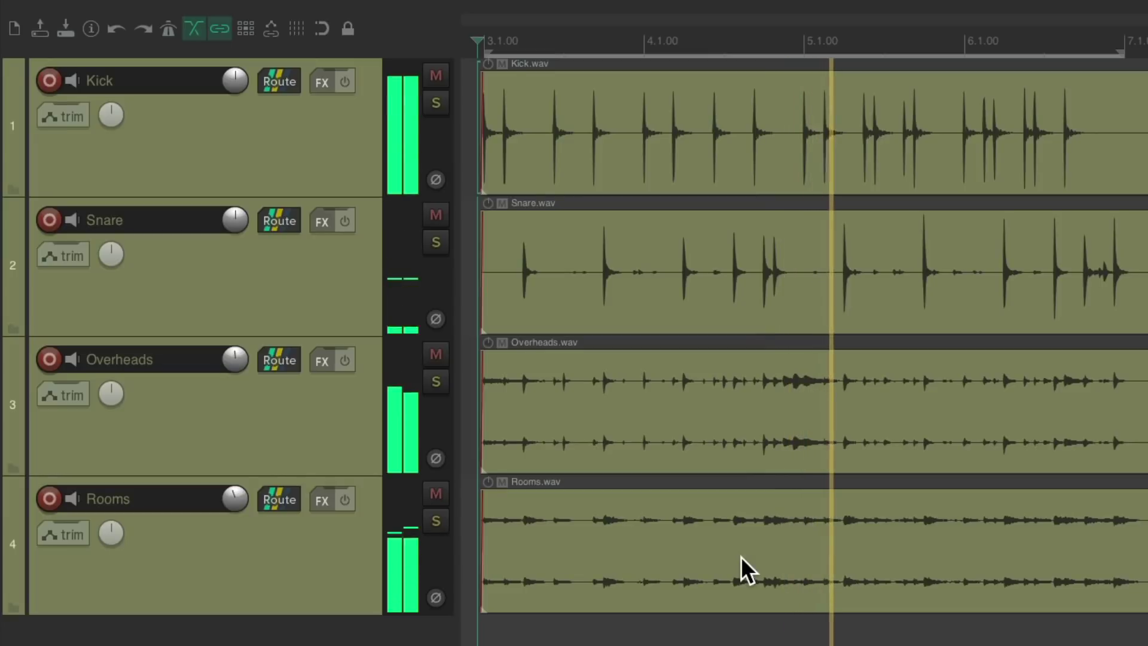
{"action": "key", "text": "space"}
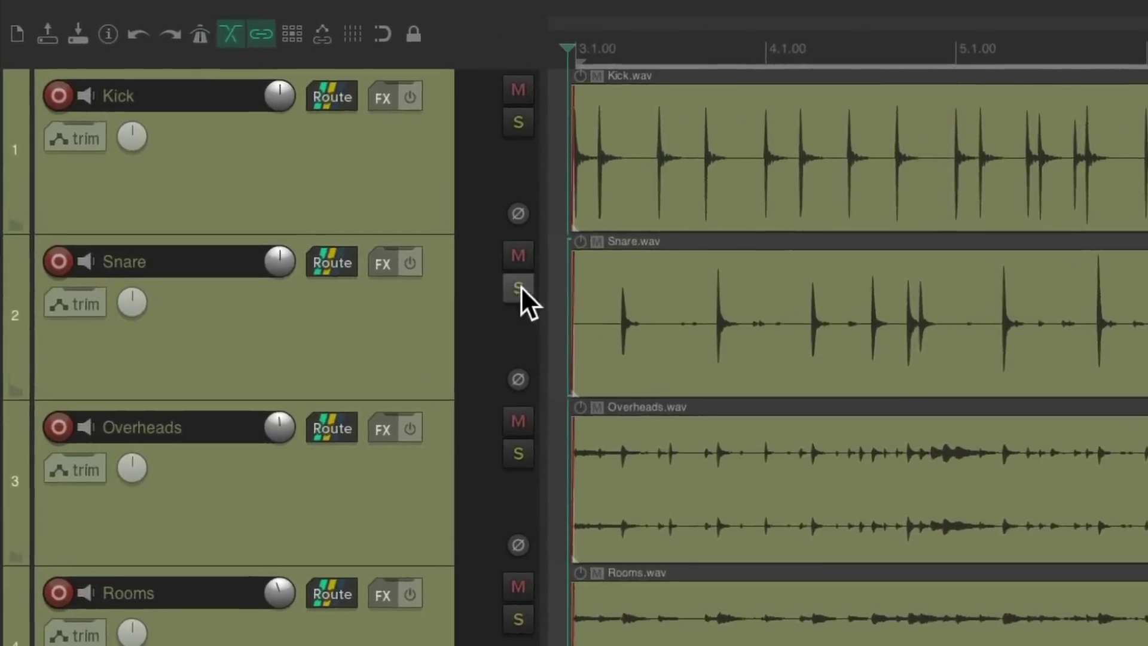
- Solo the Snare track and insert JS: 1175 Compressor, found by filtering for 1175
{"action": "left_click", "coordinate": [436, 242]}
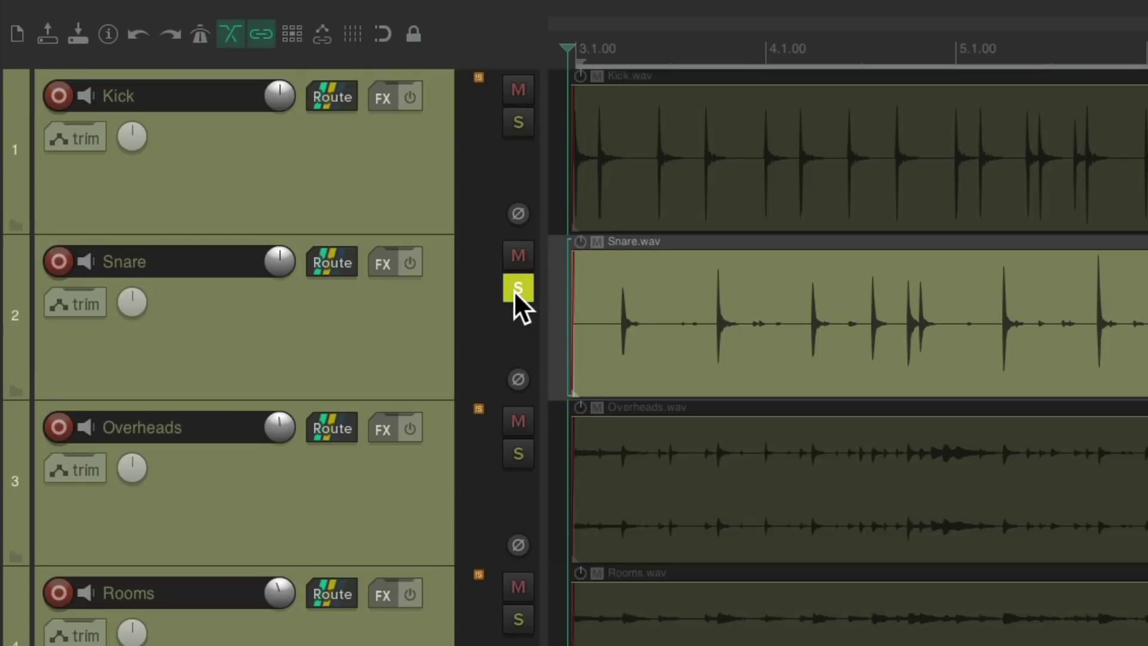
{"action": "left_click", "coordinate": [384, 263]}
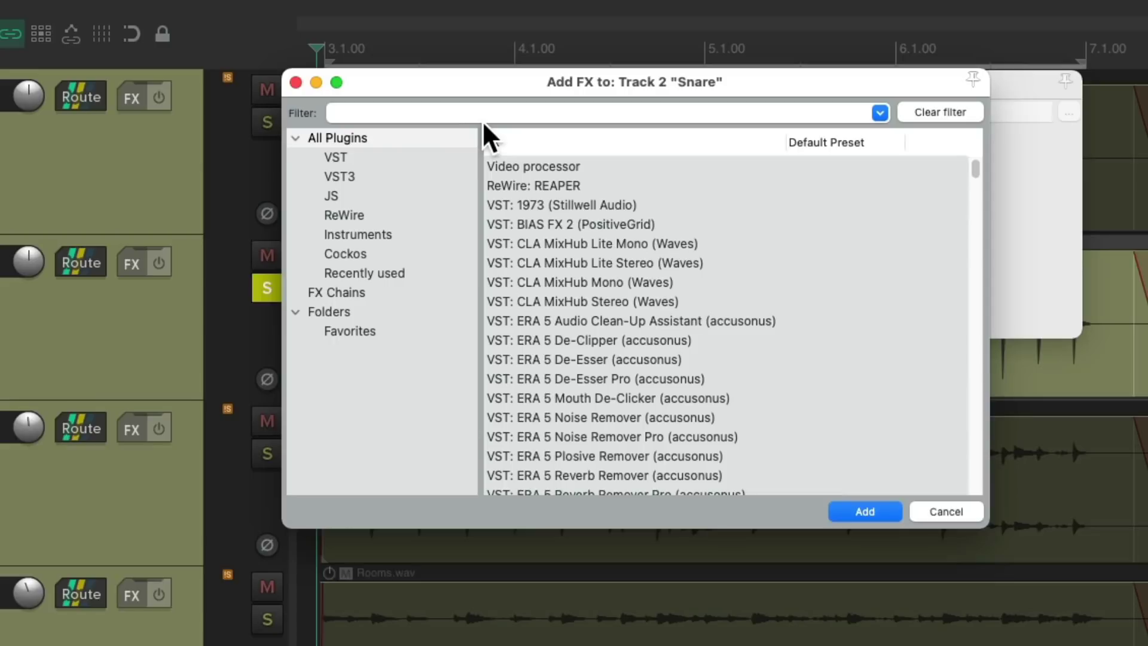
{"action": "type", "text": "1175"}
{"action": "left_click", "coordinate": [614, 166]}
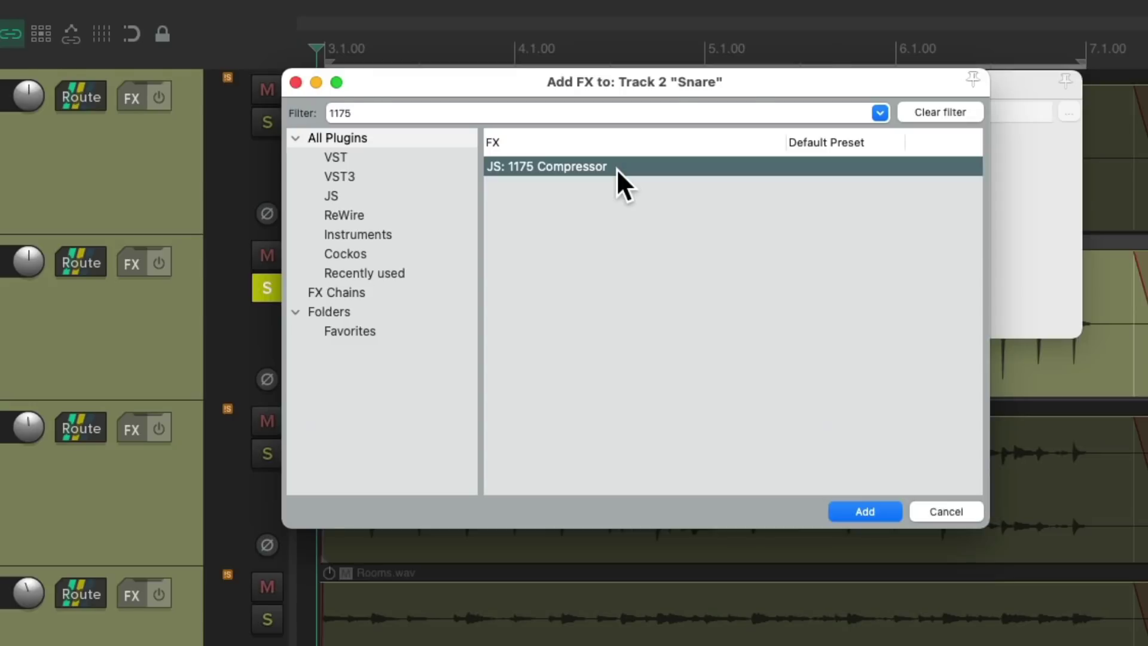
{"action": "double_click", "coordinate": [616, 169]}
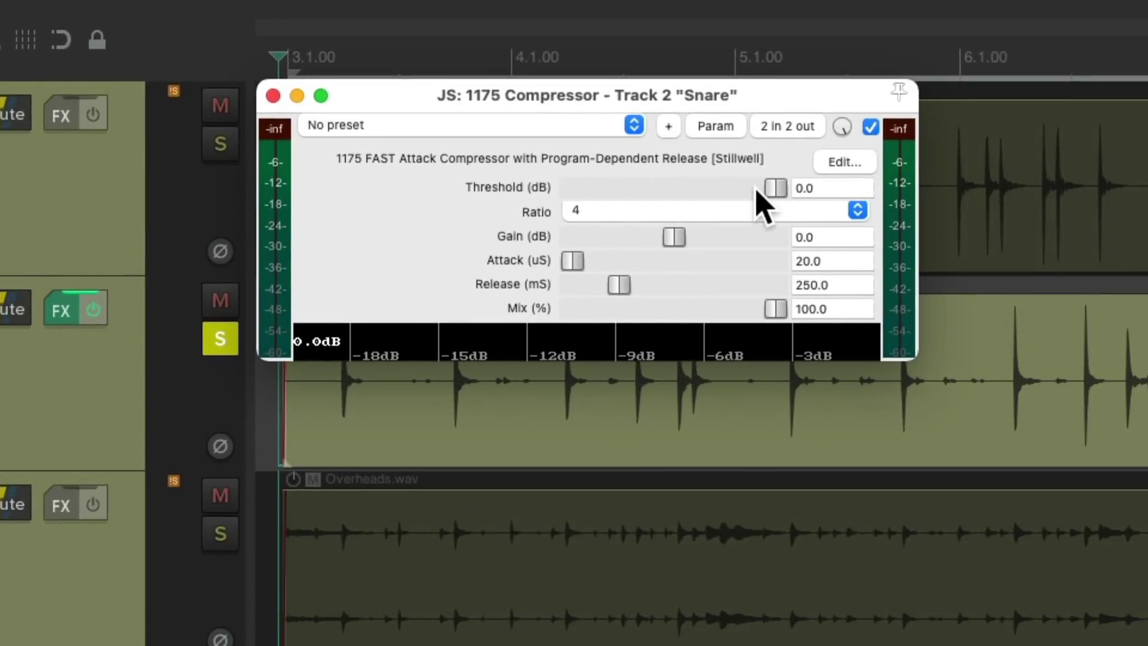
{"action": "left_click", "coordinate": [709, 210]}
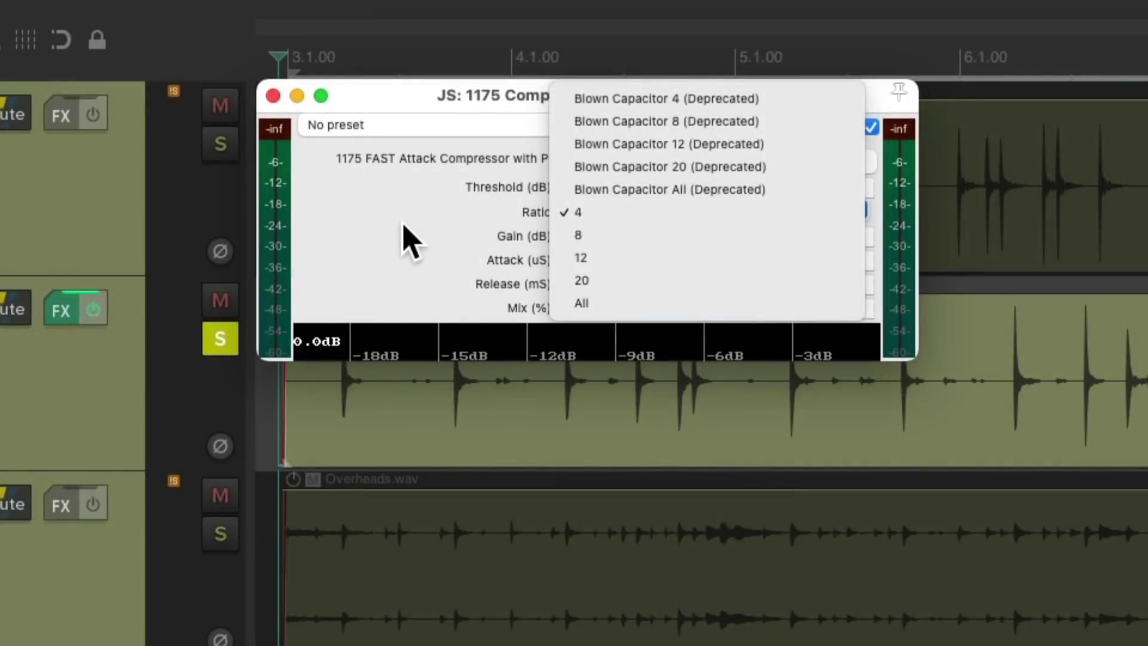
{"action": "left_click", "coordinate": [498, 263]}
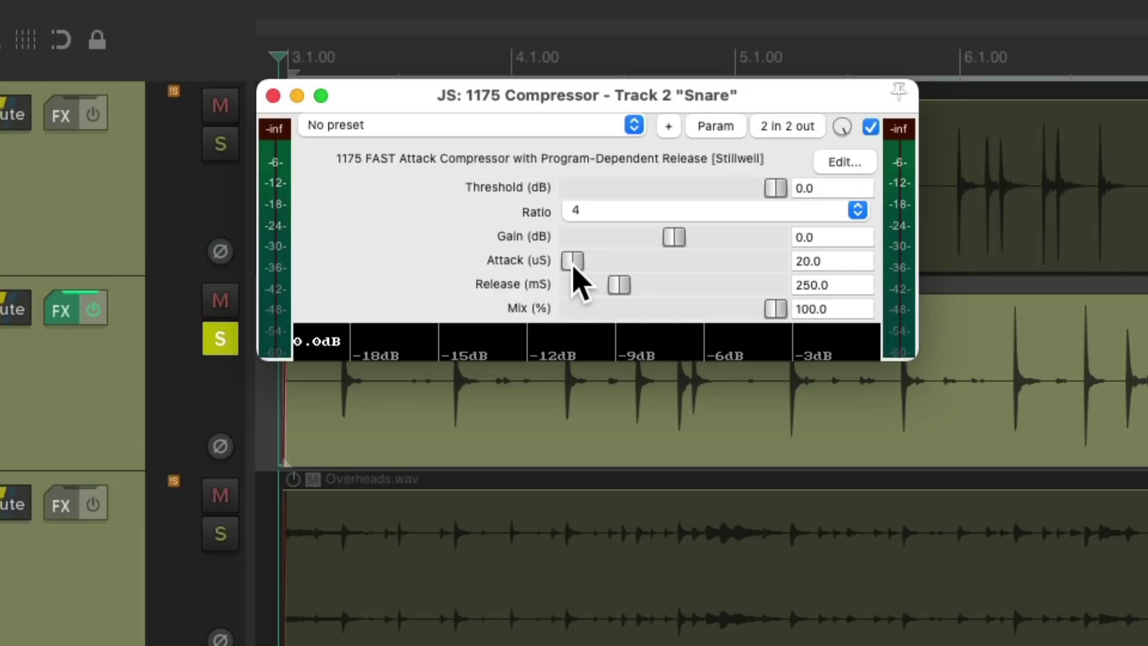
- Set Snare attack 220, threshold -16.3 dB and gain 5.4 dB after testing a longer attack
{"action": "left_click_drag", "start_coordinate": [572, 268], "coordinate": [593, 270]}
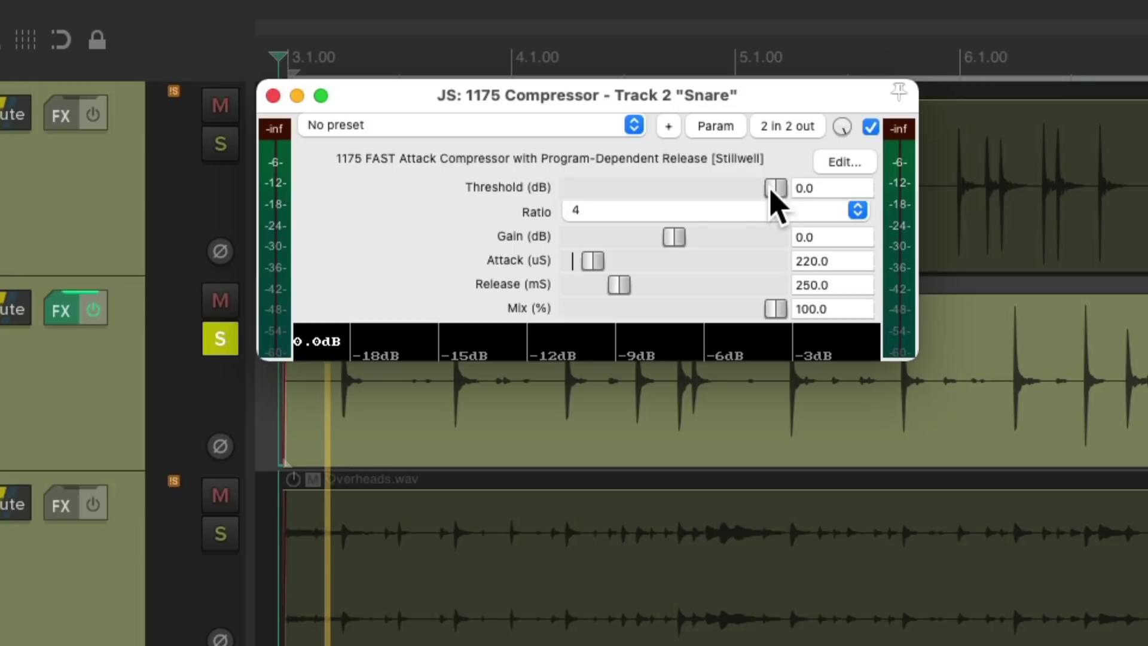
{"action": "left_click_drag", "start_coordinate": [771, 192], "coordinate": [724, 201]}
{"action": "left_click_drag", "start_coordinate": [675, 239], "coordinate": [702, 241]}
{"action": "left_click_drag", "start_coordinate": [723, 190], "coordinate": [719, 189]}
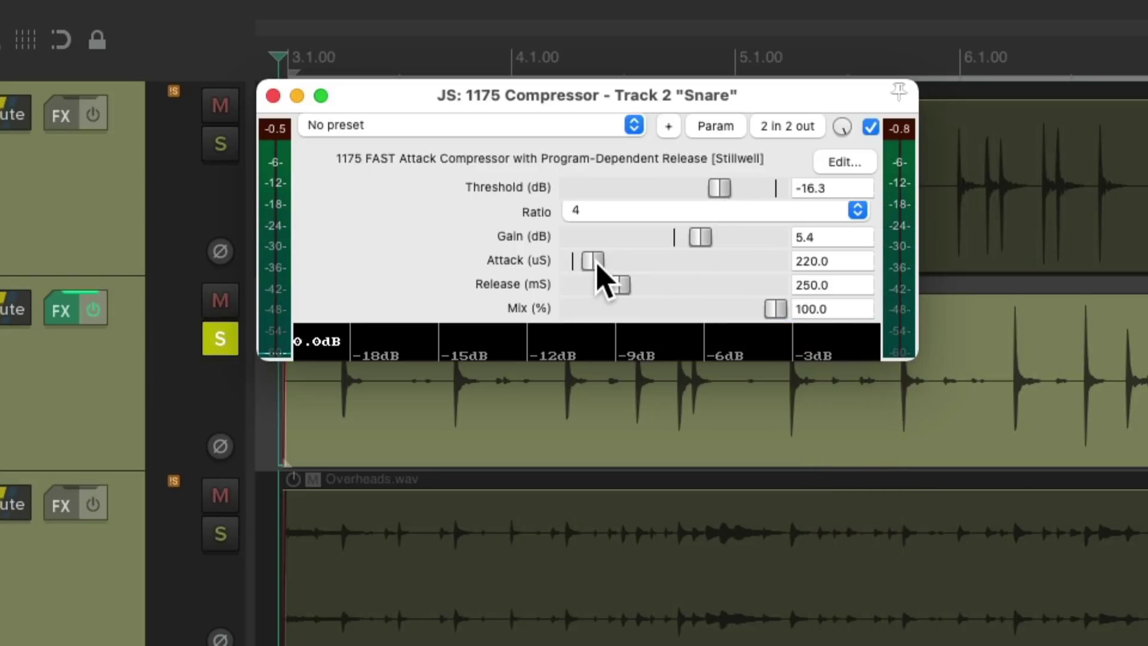
{"action": "left_click_drag", "start_coordinate": [596, 263], "coordinate": [566, 267]}
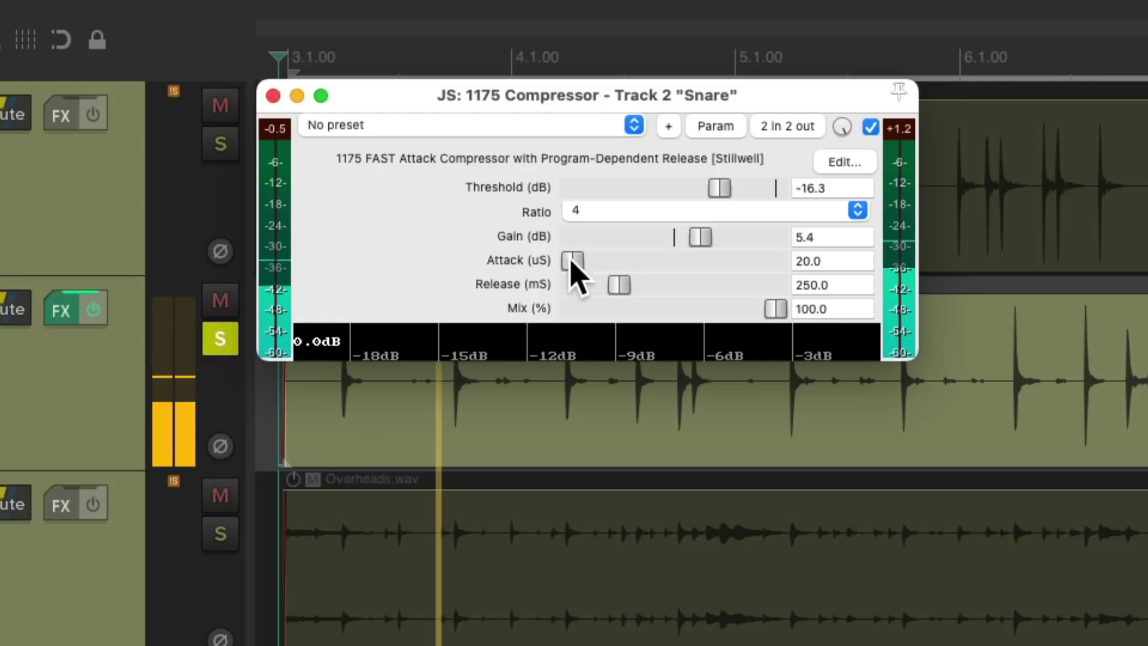
{"action": "left_click_drag", "start_coordinate": [571, 263], "coordinate": [604, 272]}
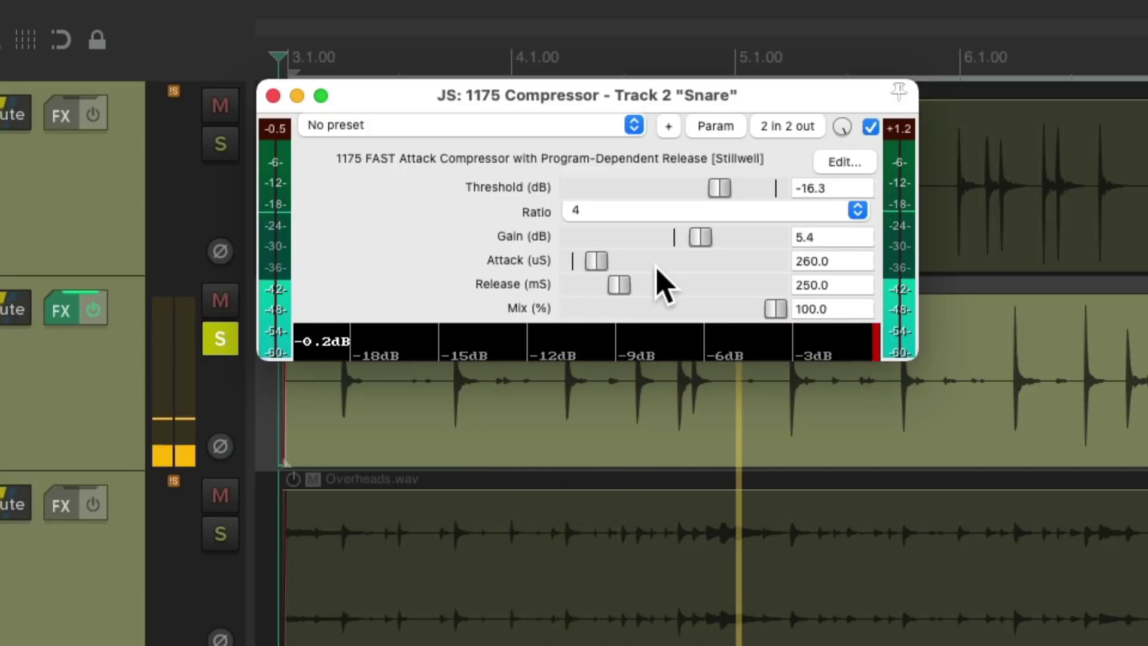
- Sweep the Snare release from minimum to maximum while playing, settling at 243 ms
{"action": "key", "text": "space"}
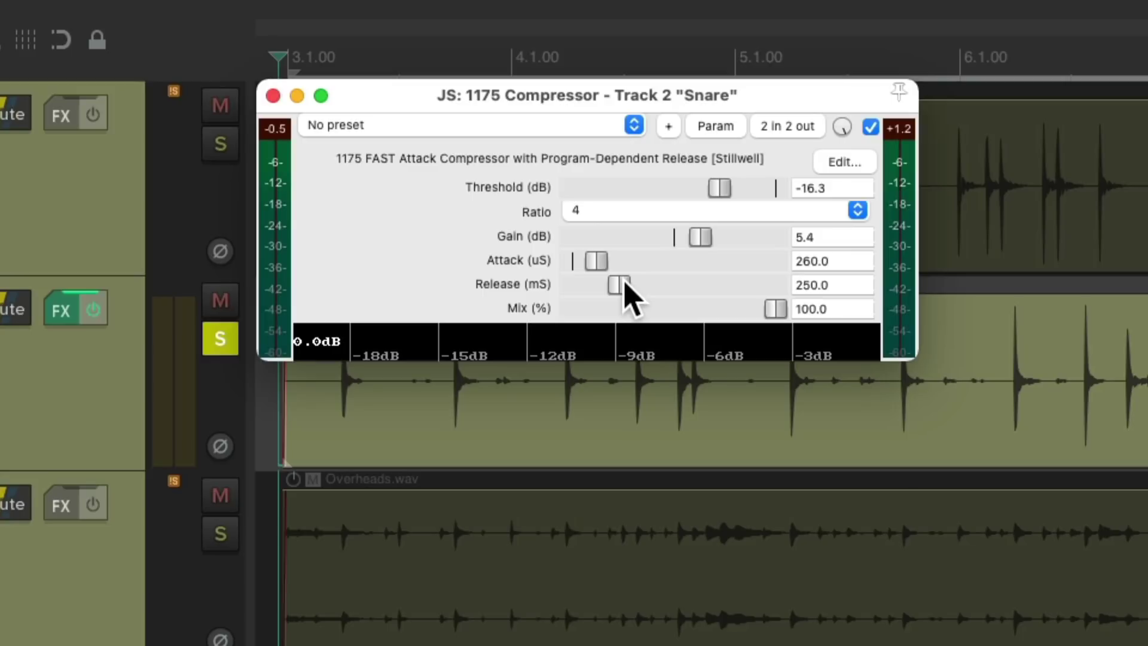
{"action": "left_click_drag", "start_coordinate": [624, 284], "coordinate": [623, 284]}
{"action": "left_click_drag", "start_coordinate": [625, 286], "coordinate": [568, 287]}
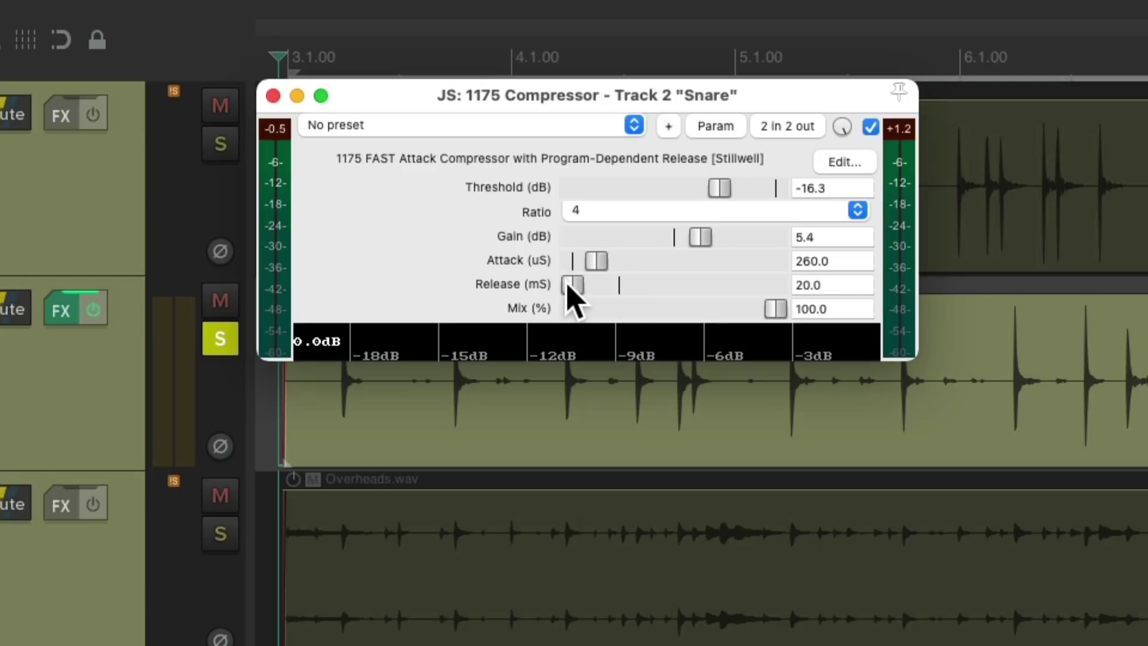
{"action": "key", "text": "space"}
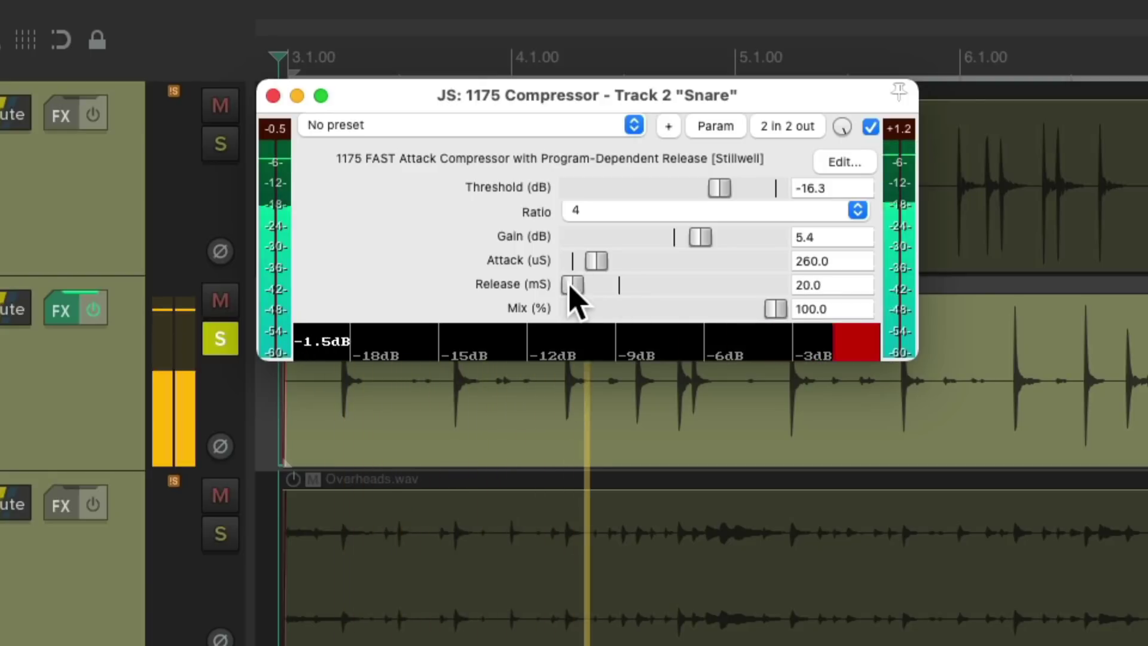
{"action": "left_click_drag", "start_coordinate": [570, 286], "coordinate": [749, 287]}
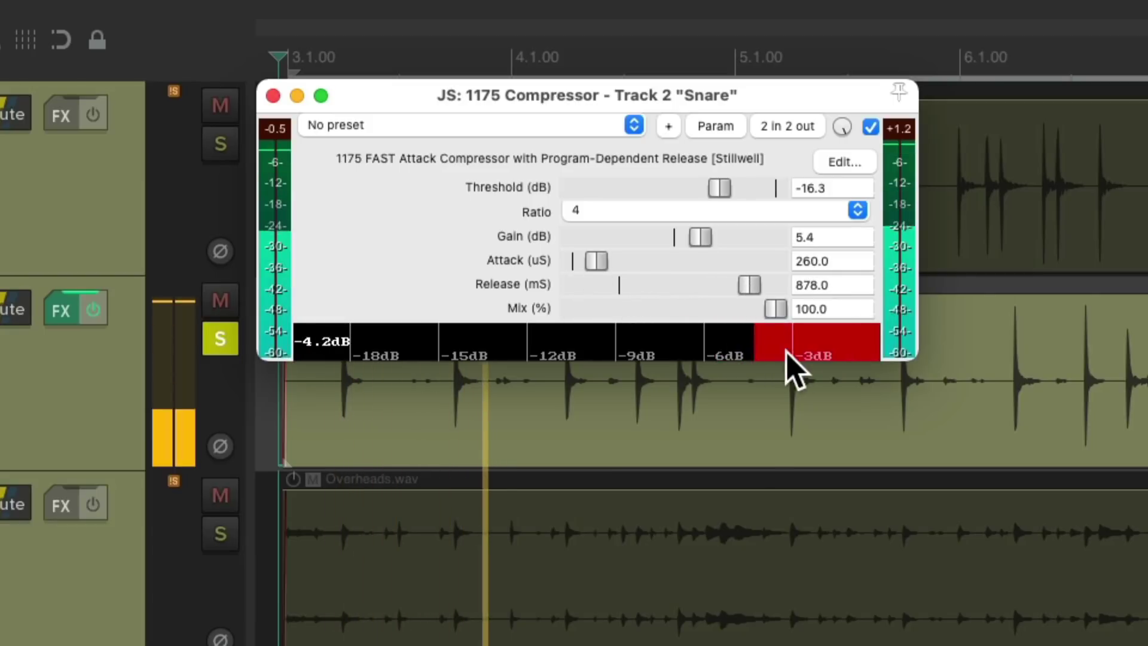
{"action": "key", "text": "space"}
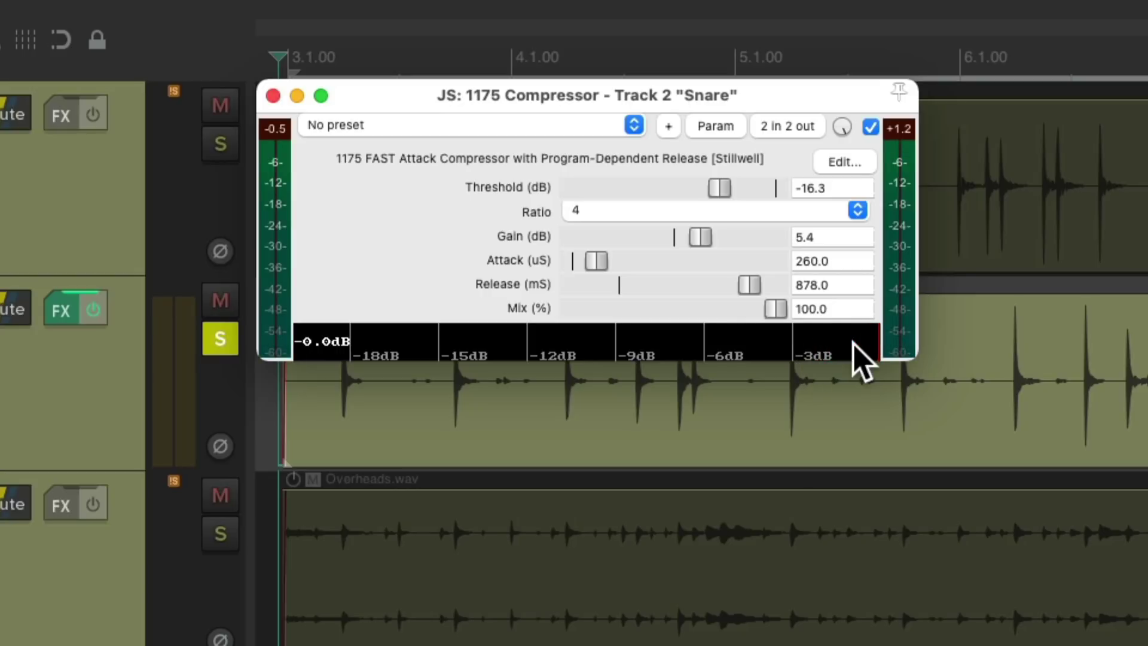
{"action": "key", "text": "space"}
{"action": "left_click_drag", "start_coordinate": [751, 287], "coordinate": [617, 298]}
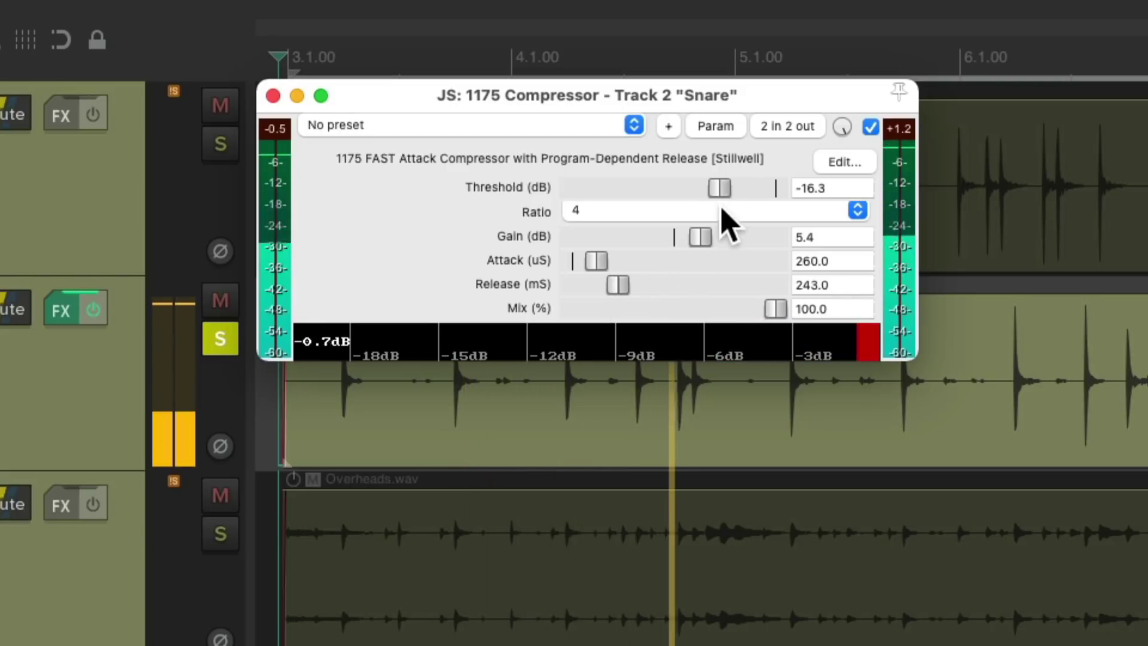
- Set Snare threshold to -14.9 dB and gain to 6.2 dB, A/B-ing the compressor bypass
{"action": "left_click_drag", "start_coordinate": [721, 189], "coordinate": [725, 188]}
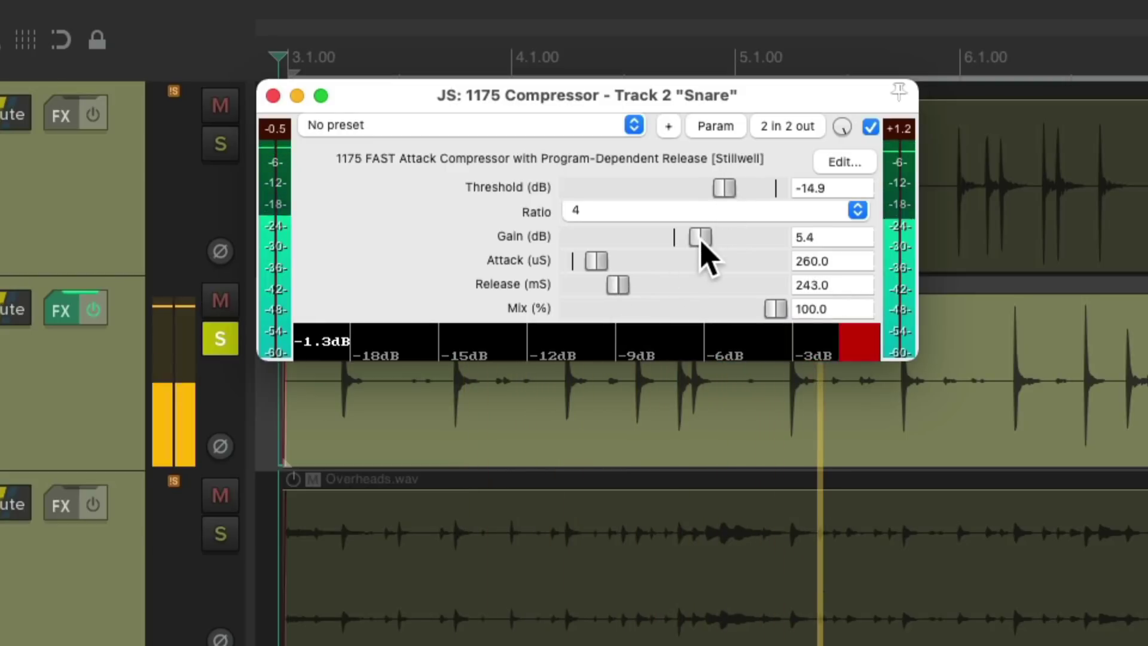
{"action": "left_click_drag", "start_coordinate": [702, 242], "coordinate": [707, 249]}
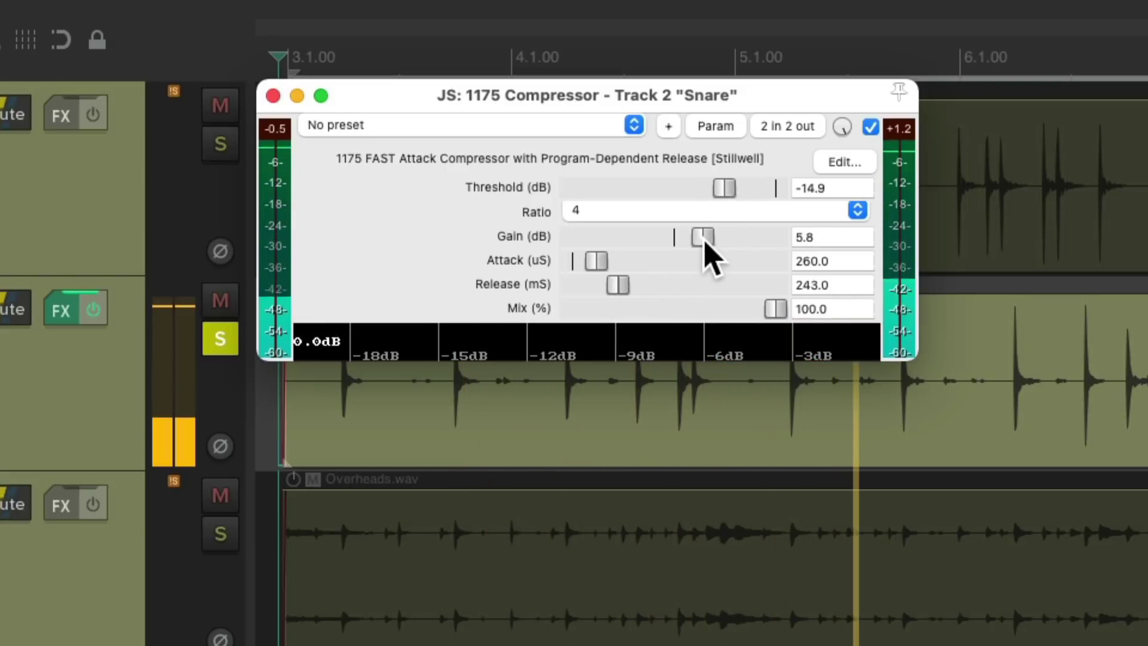
{"action": "left_click", "coordinate": [871, 127]}
{"action": "left_click", "coordinate": [870, 126]}
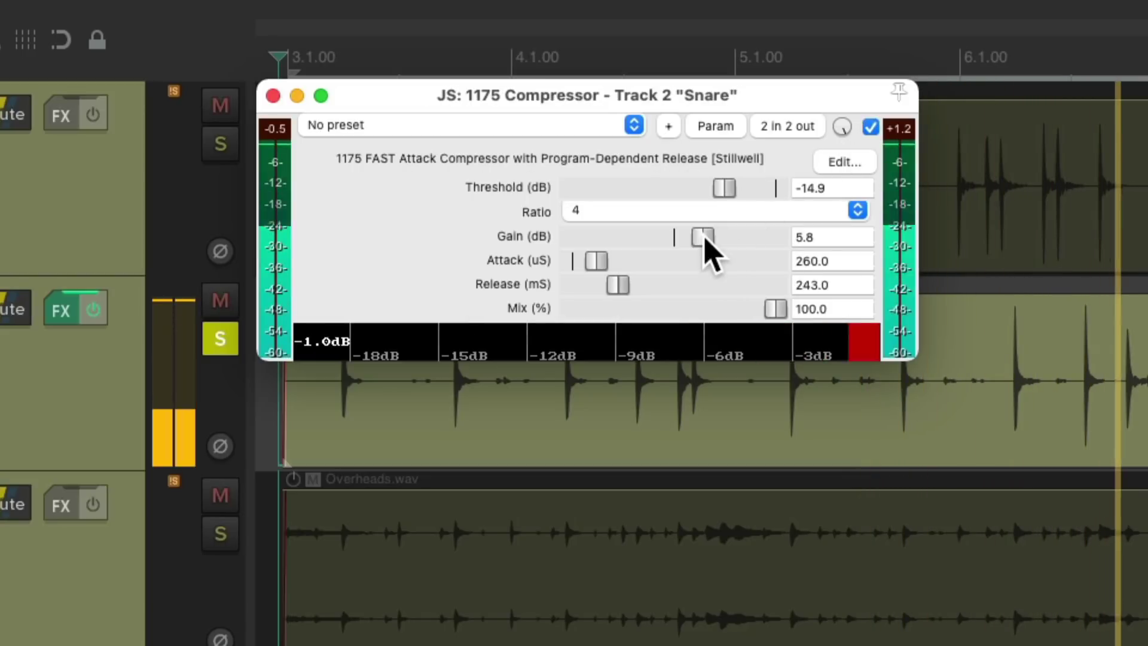
{"action": "left_click_drag", "start_coordinate": [703, 237], "coordinate": [705, 242]}
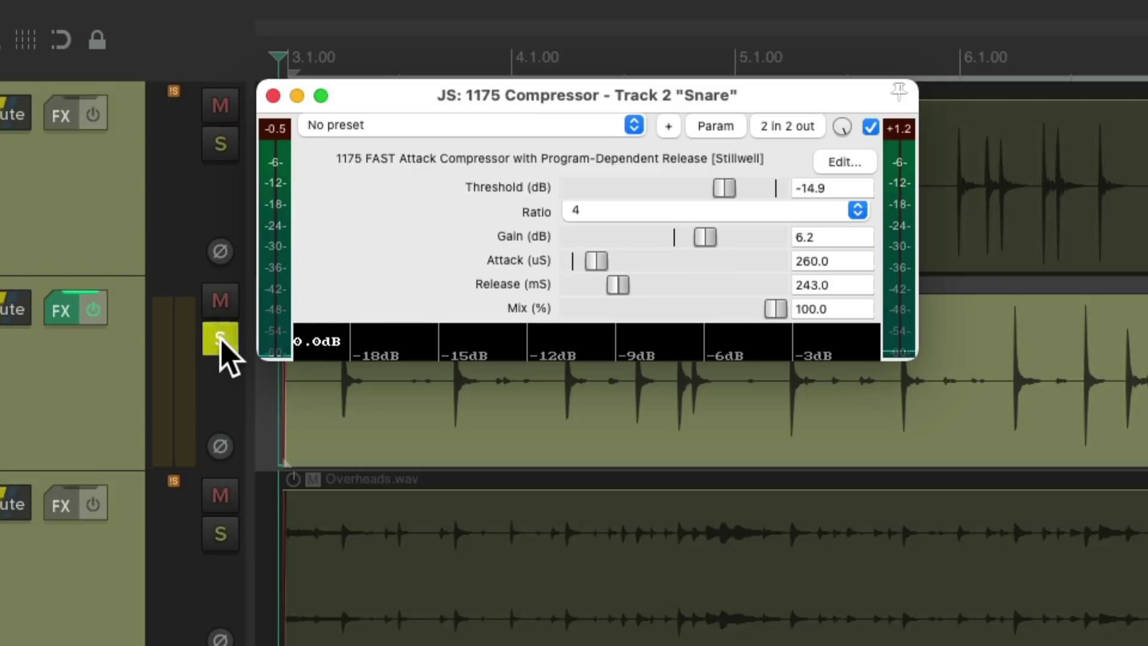
- Unsolo Snare and compare the full kit with its compressor bypassed and re-enabled
{"action": "left_click", "coordinate": [221, 338]}
{"action": "key", "text": "space"}
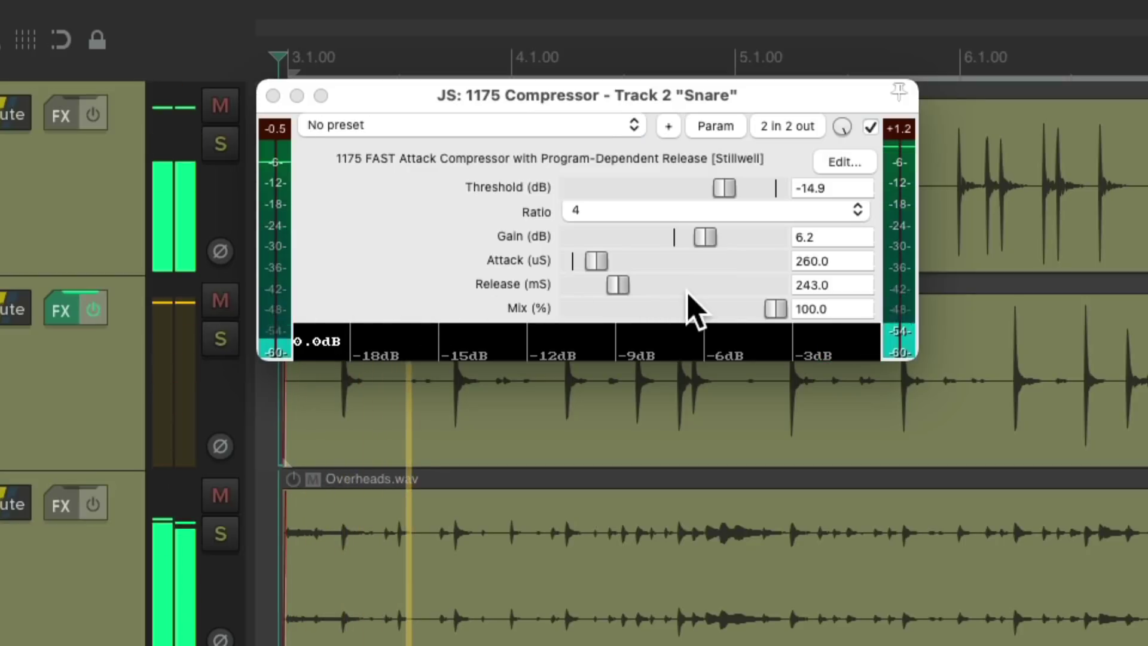
{"action": "left_click", "coordinate": [871, 128]}
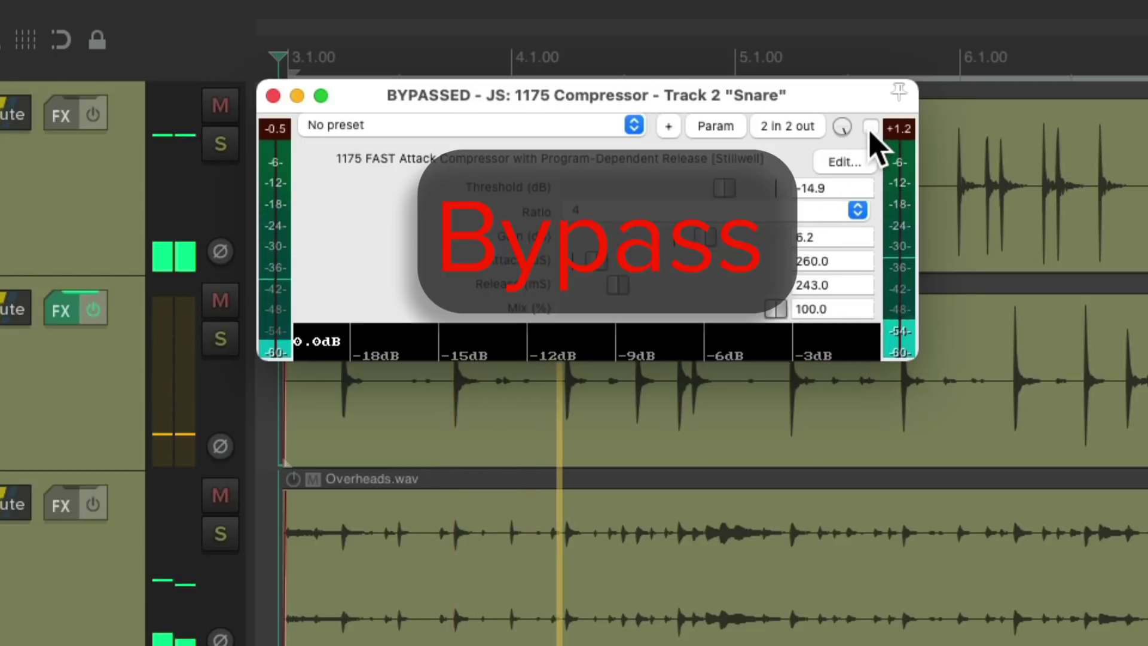
{"action": "left_click", "coordinate": [870, 128]}
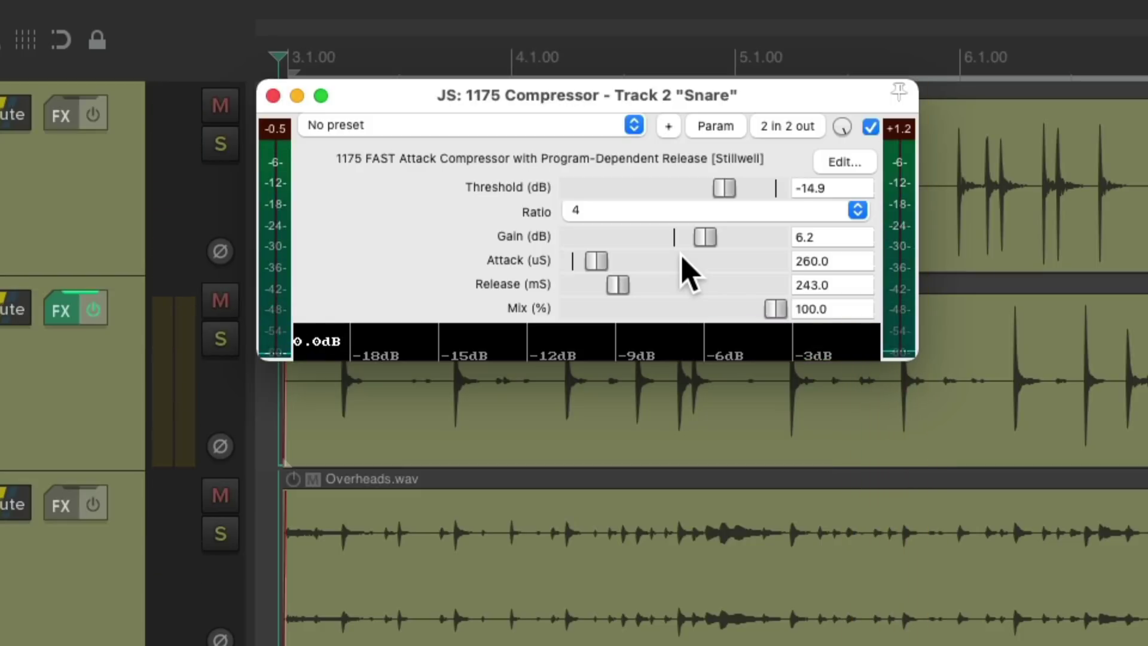
- Close the Snare compressor window, solo Kick and insert JS: 1175 Compressor on it
{"action": "left_click", "coordinate": [273, 96]}
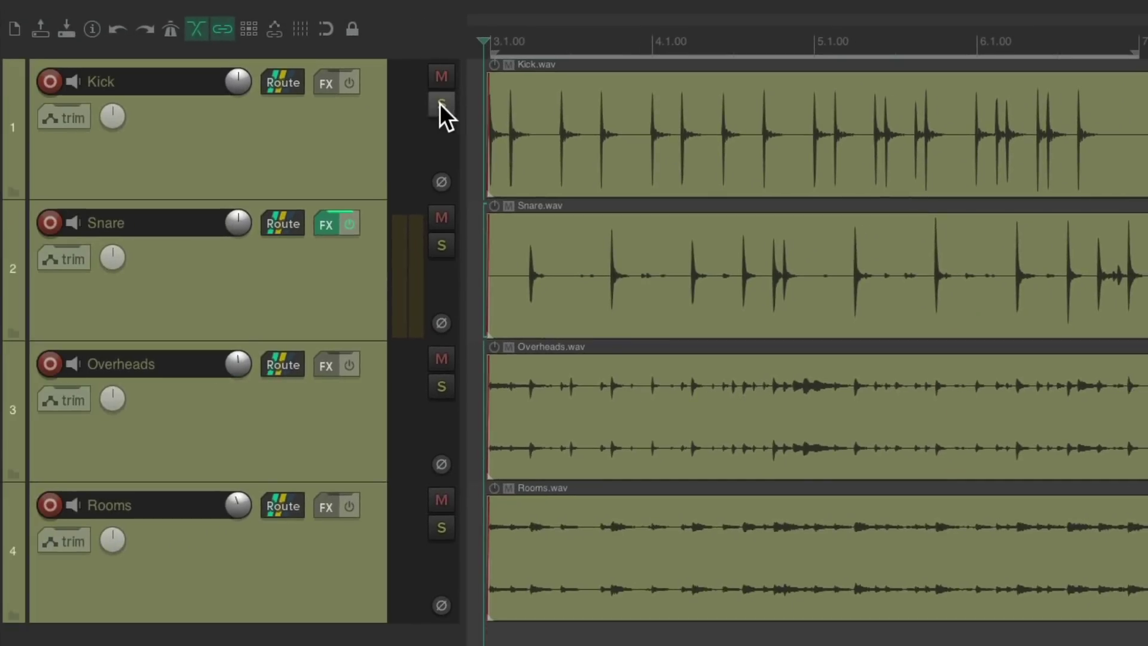
{"action": "left_click", "coordinate": [220, 144]}
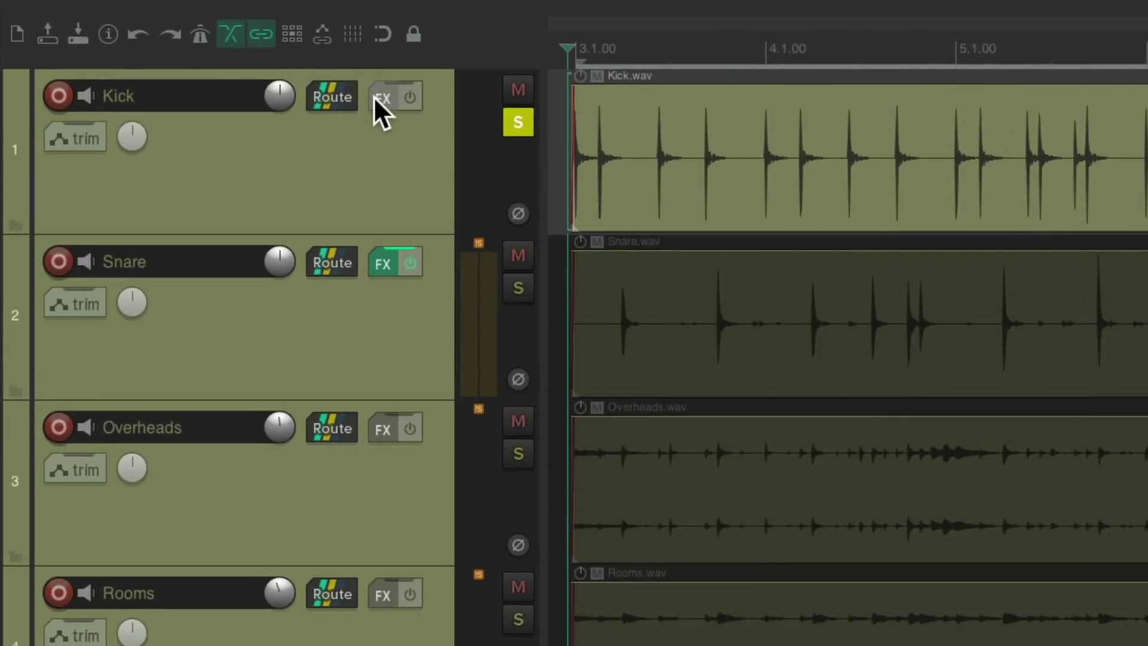
{"action": "left_click", "coordinate": [327, 83]}
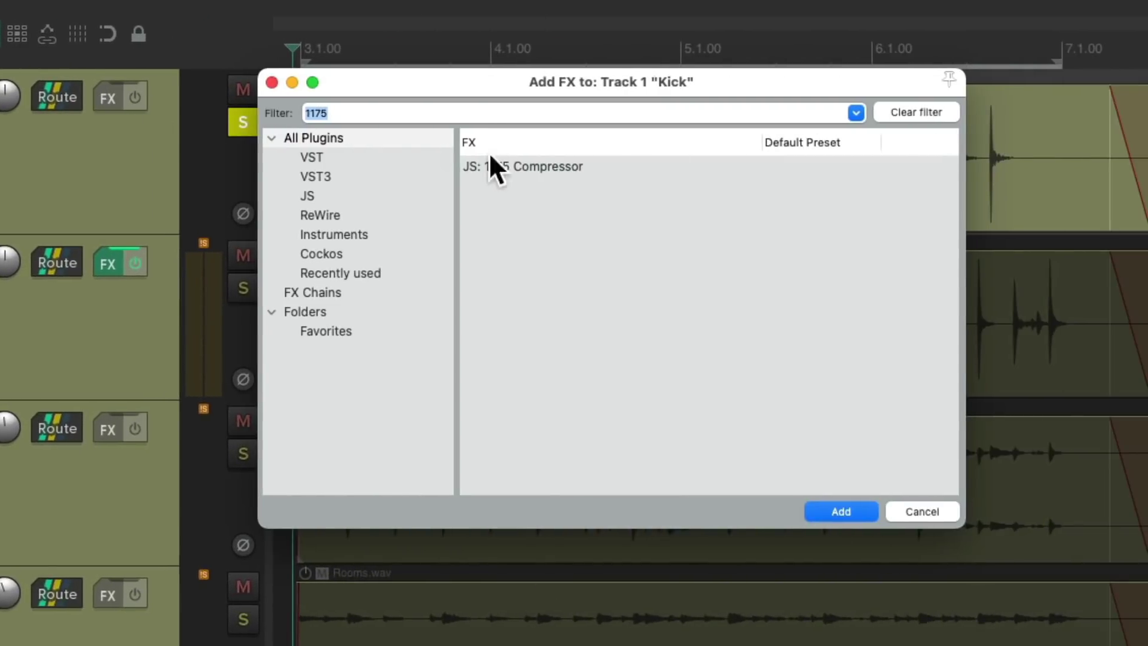
{"action": "double_click", "coordinate": [573, 166]}
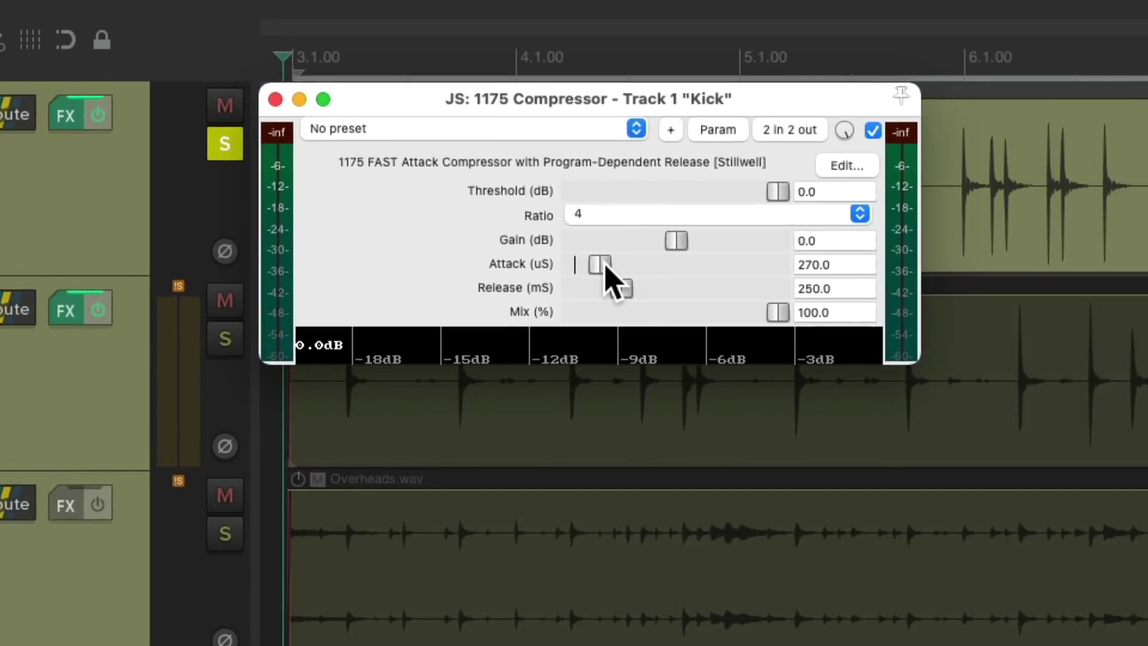
- While playing, pull the Kick threshold to -10.6 dB and add makeup gain
{"action": "key", "text": "space"}
{"action": "left_click_drag", "start_coordinate": [605, 266], "coordinate": [615, 291]}
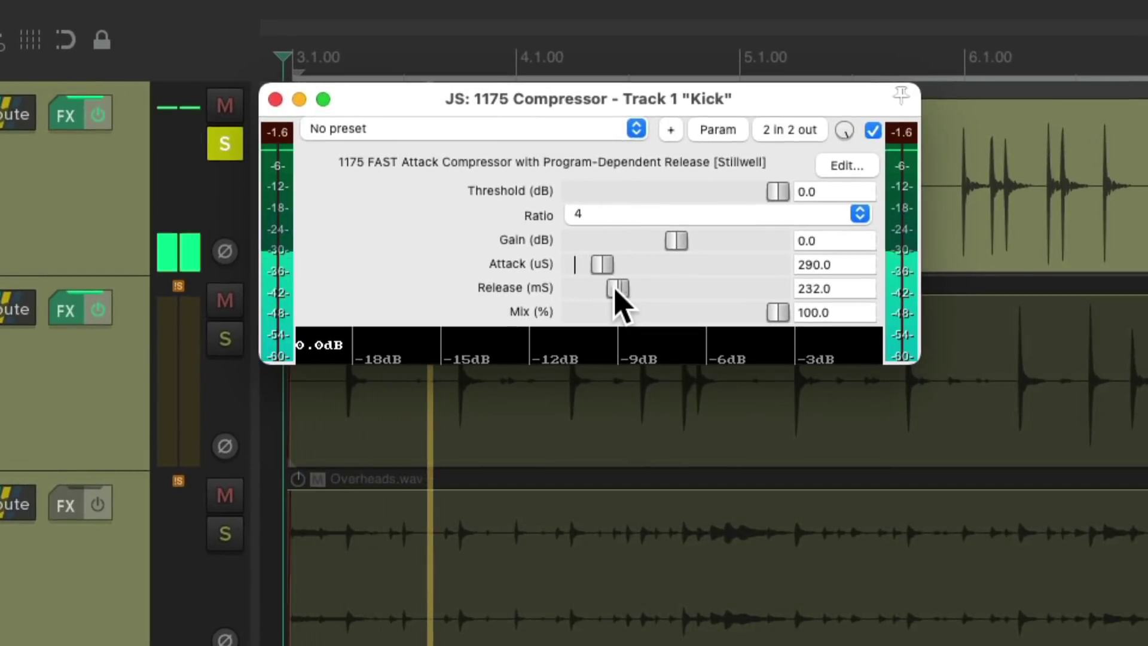
{"action": "left_click_drag", "start_coordinate": [776, 194], "coordinate": [723, 210]}
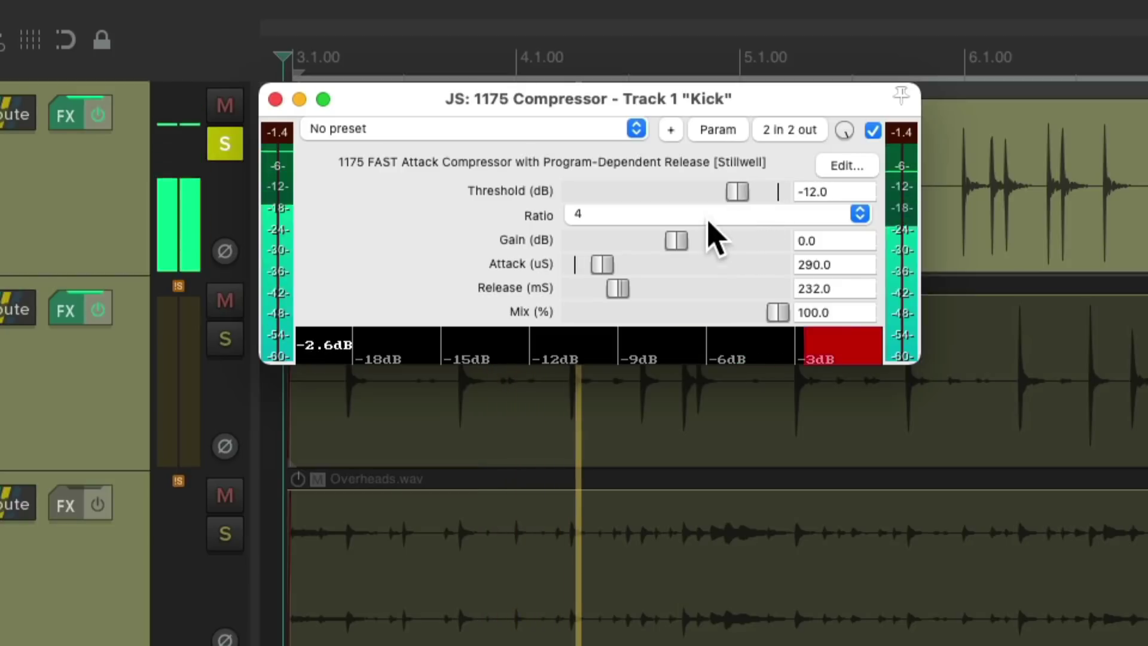
{"action": "left_click_drag", "start_coordinate": [678, 239], "coordinate": [713, 240]}
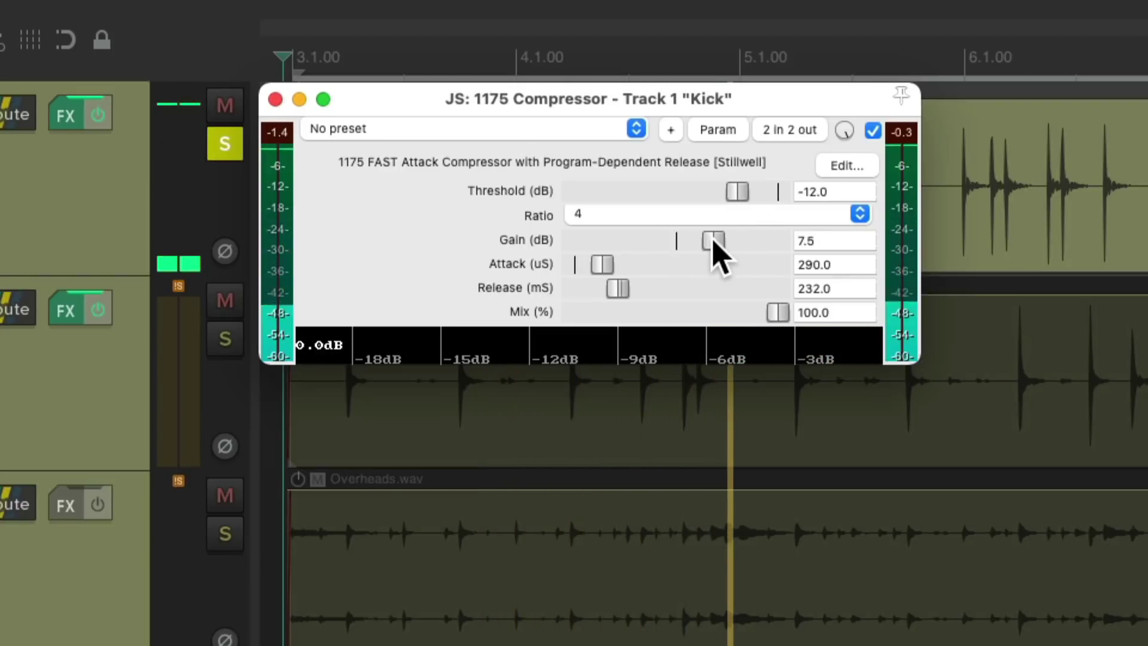
{"action": "left_click_drag", "start_coordinate": [731, 192], "coordinate": [736, 193]}
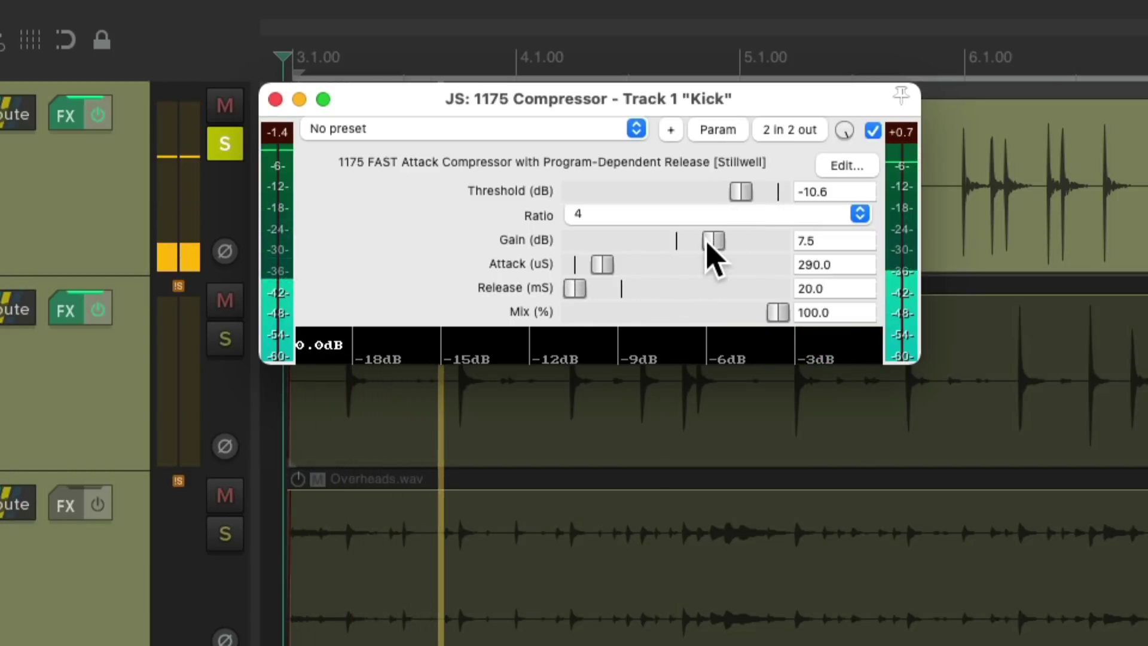
- Set Kick release to 262 ms and gain to 6.0 dB, A/B the bypass and try the Mix
{"action": "left_click_drag", "start_coordinate": [578, 289], "coordinate": [601, 269]}
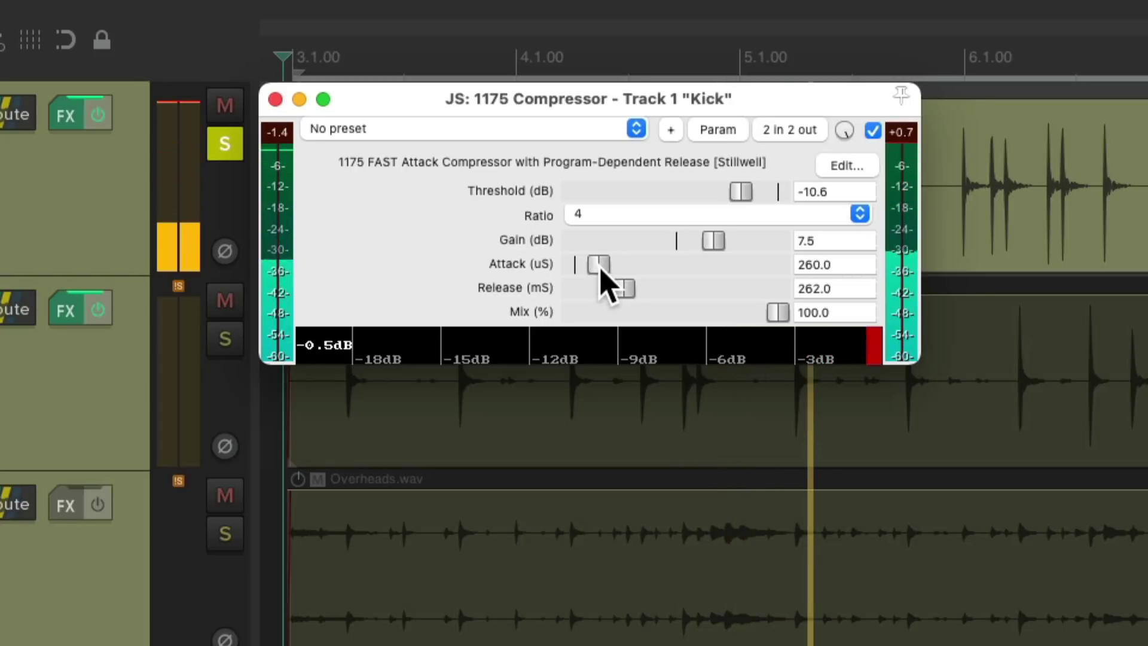
{"action": "left_click_drag", "start_coordinate": [718, 242], "coordinate": [712, 259]}
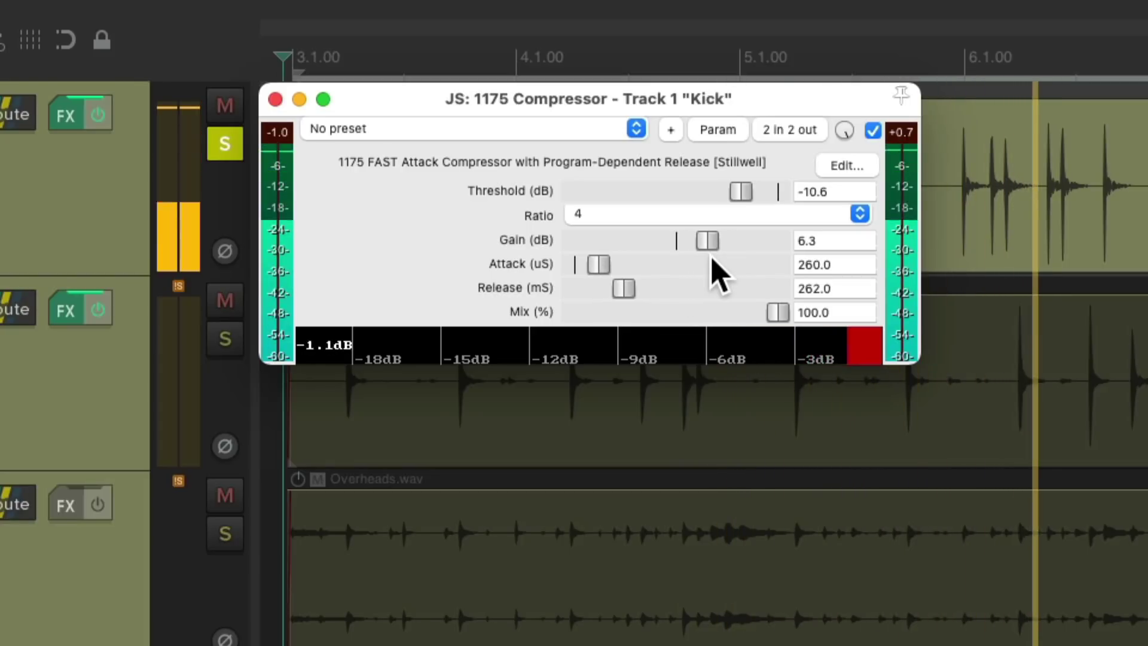
{"action": "left_click", "coordinate": [874, 131]}
{"action": "left_click", "coordinate": [873, 132]}
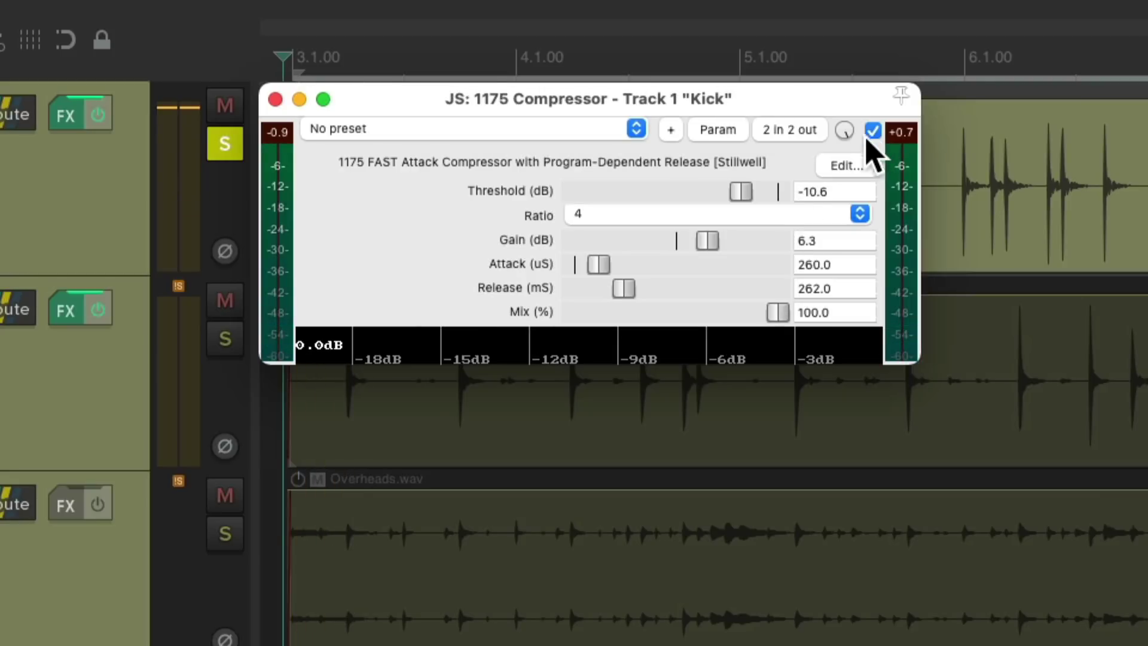
{"action": "left_click_drag", "start_coordinate": [708, 245], "coordinate": [704, 242]}
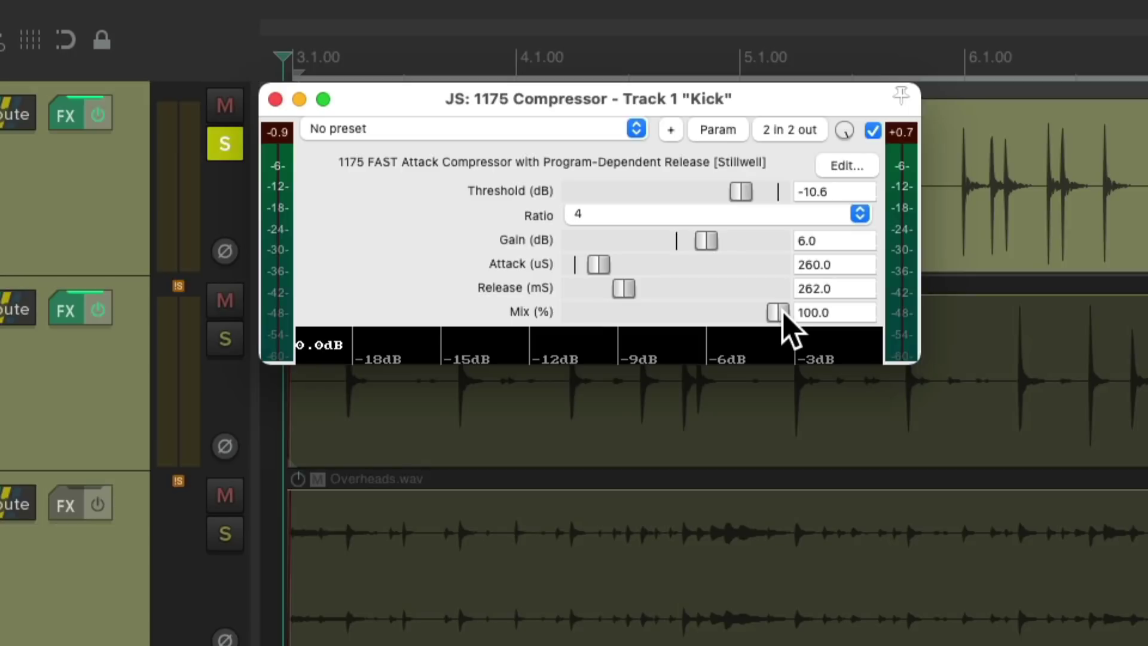
{"action": "left_click_drag", "start_coordinate": [779, 316], "coordinate": [755, 306]}
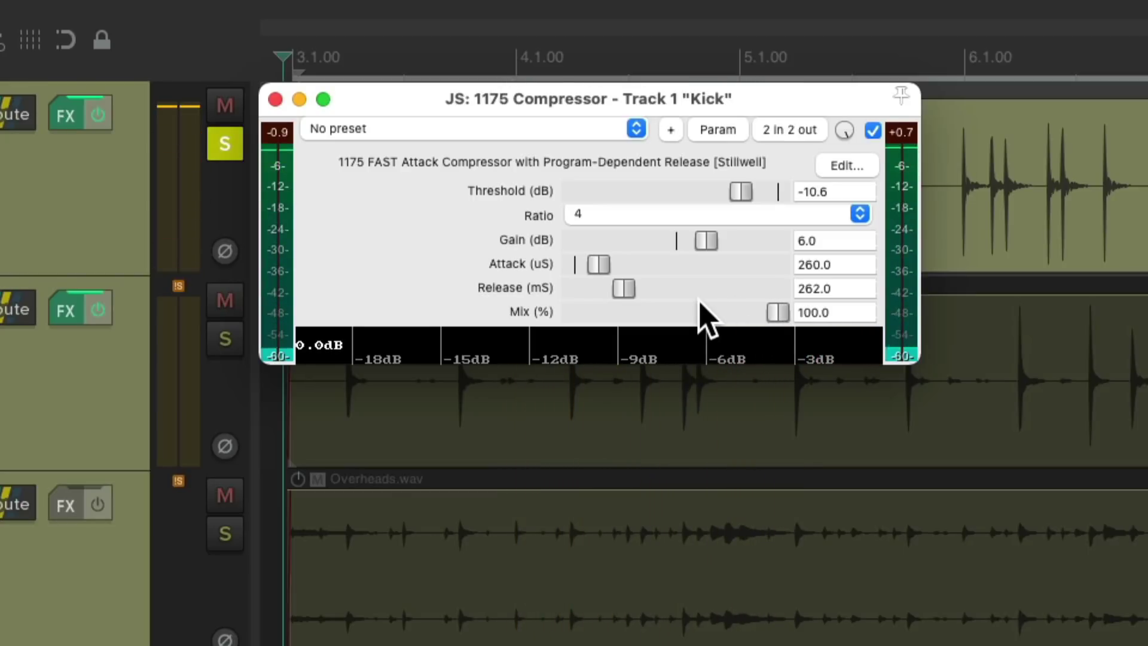
- Unsolo Kick and A/B its compressor and whole FX chain against the full kit
{"action": "left_click", "coordinate": [225, 143]}
{"action": "key", "text": "space"}
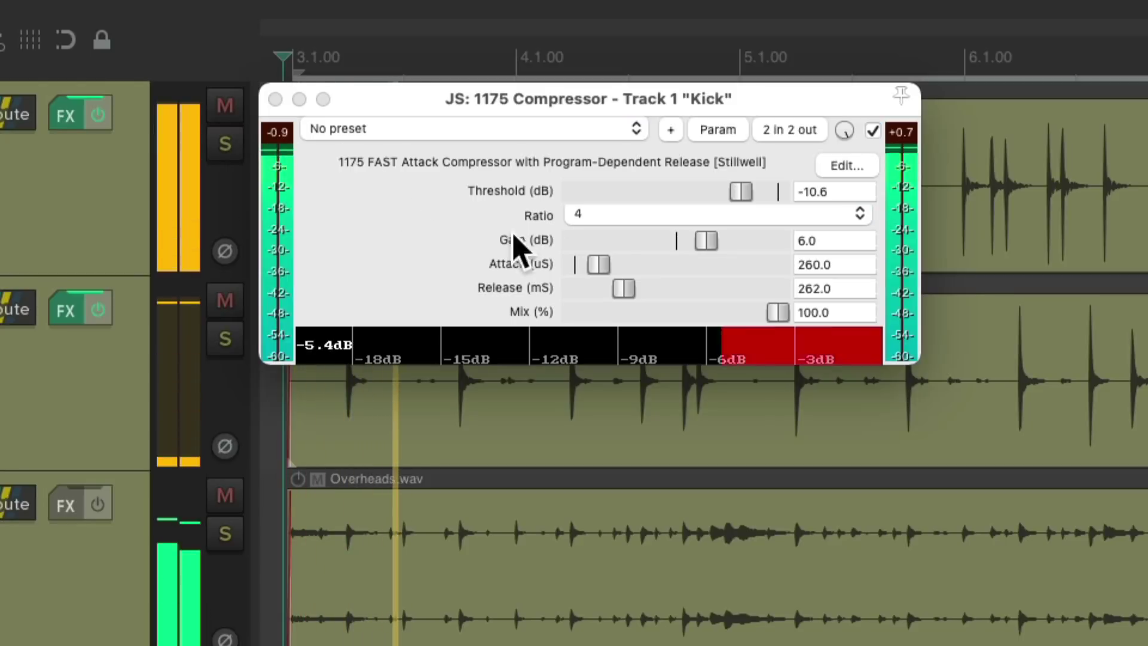
{"action": "left_click", "coordinate": [873, 131]}
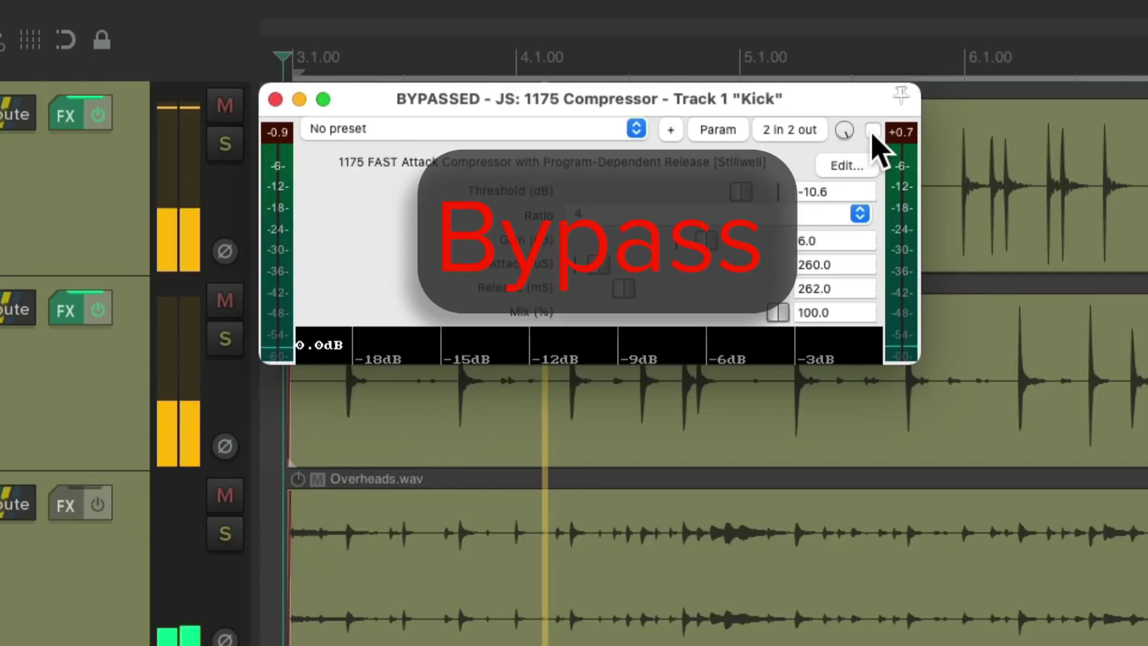
{"action": "left_click", "coordinate": [872, 132]}
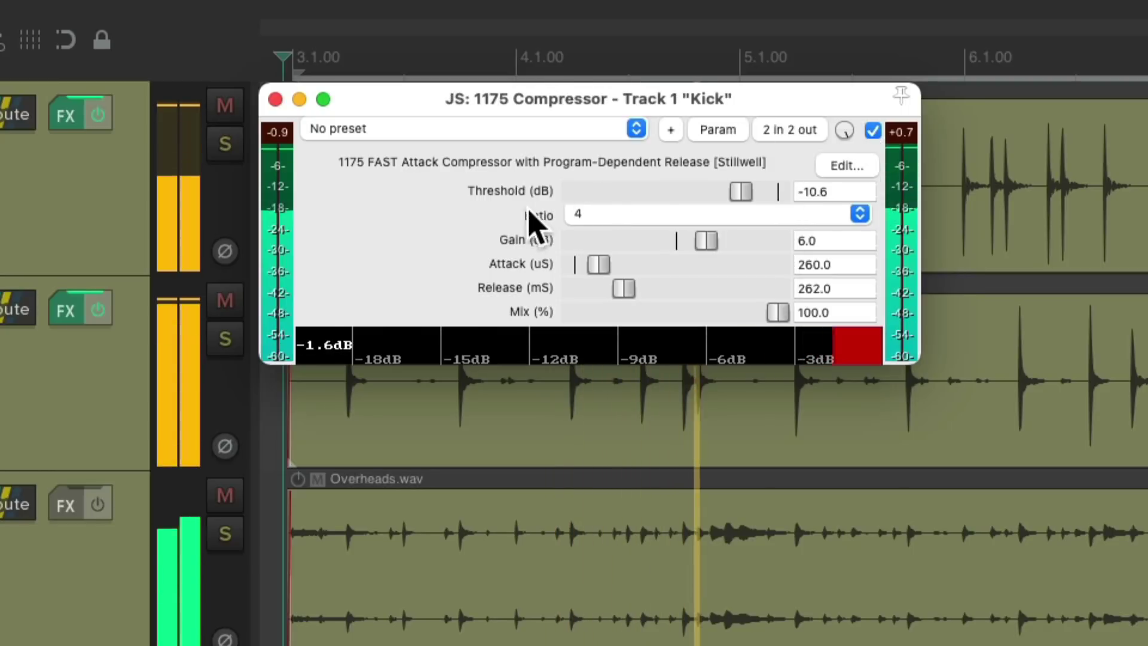
{"action": "left_click", "coordinate": [97, 114]}
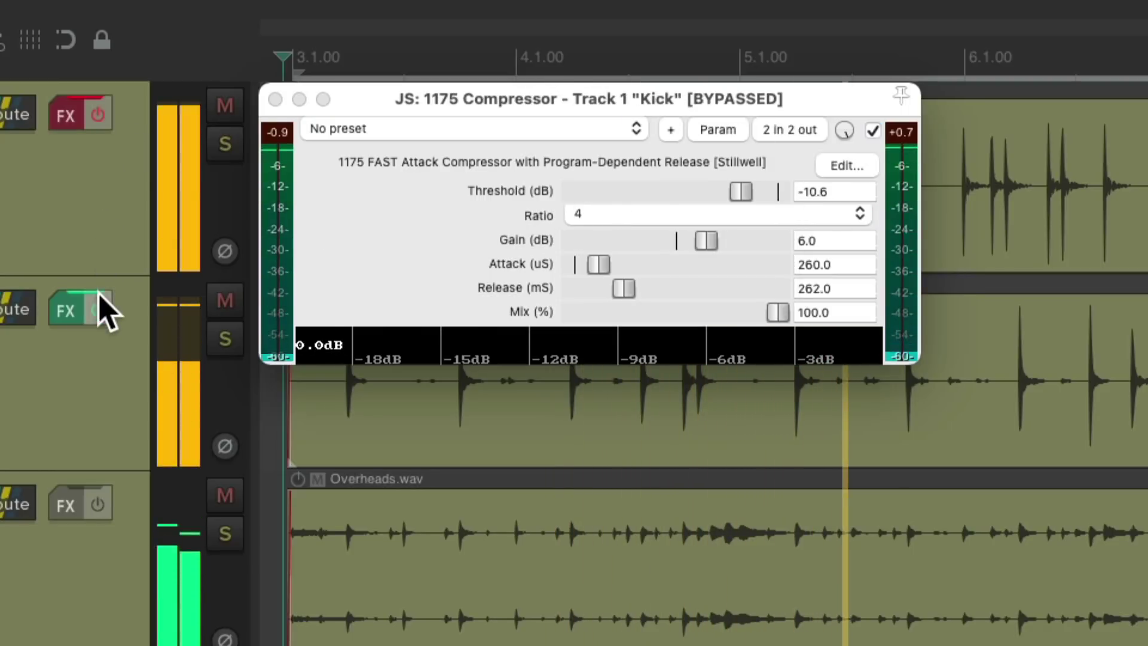
{"action": "left_click", "coordinate": [97, 113]}
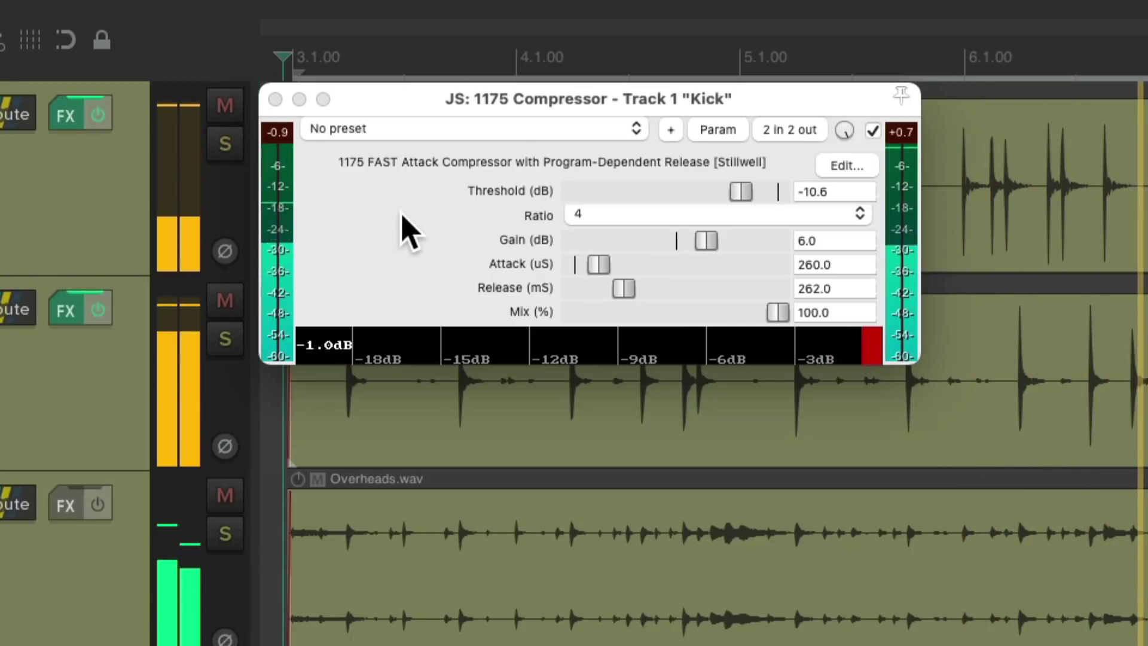
- Stop playback, close the Kick compressor window and solo the Rooms track
{"action": "key", "text": "space"}
{"action": "left_click", "coordinate": [275, 98]}
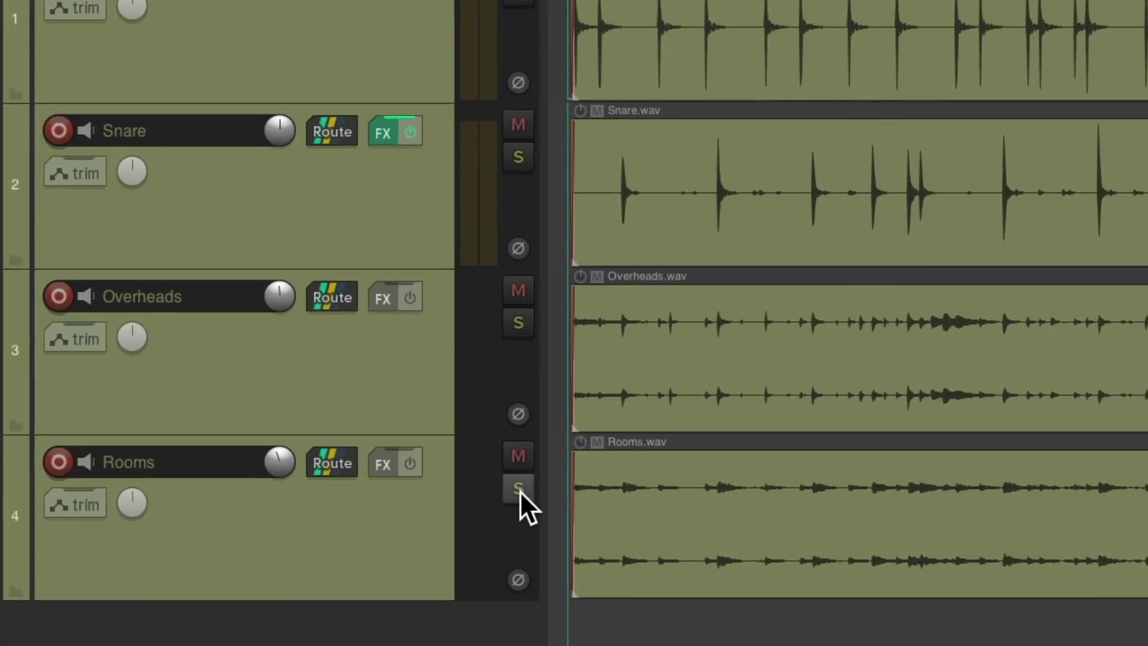
{"action": "left_click", "coordinate": [435, 520]}
- Insert JS: 1175 Compressor on Rooms and, while playing, lower threshold and add gain
{"action": "left_click", "coordinate": [388, 464]}
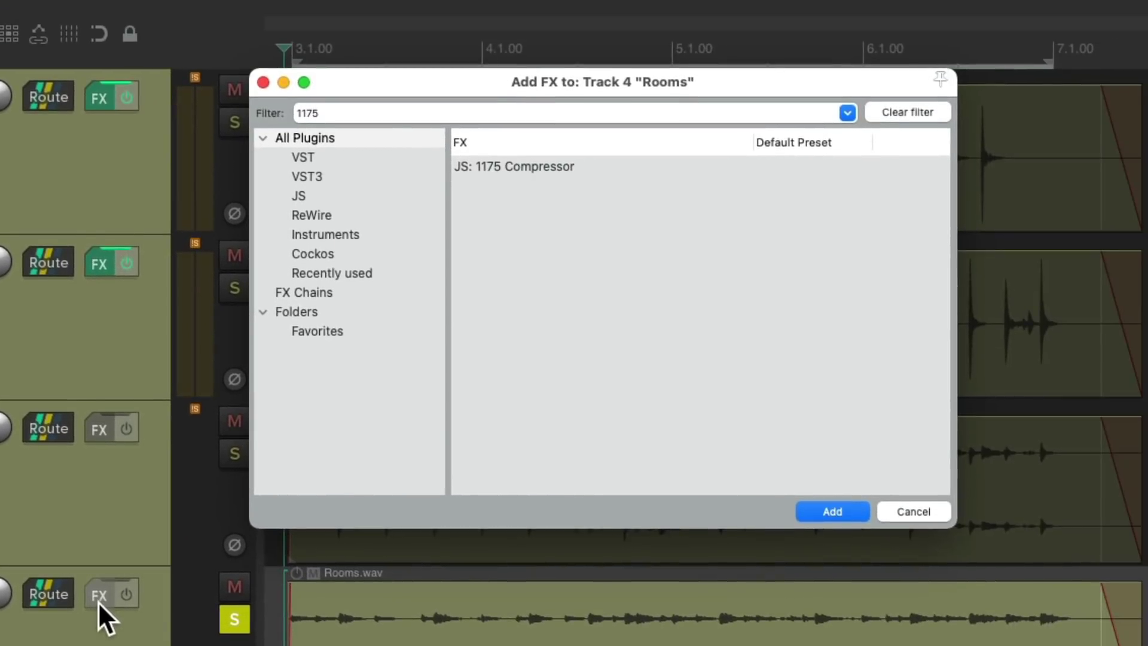
{"action": "double_click", "coordinate": [531, 168]}
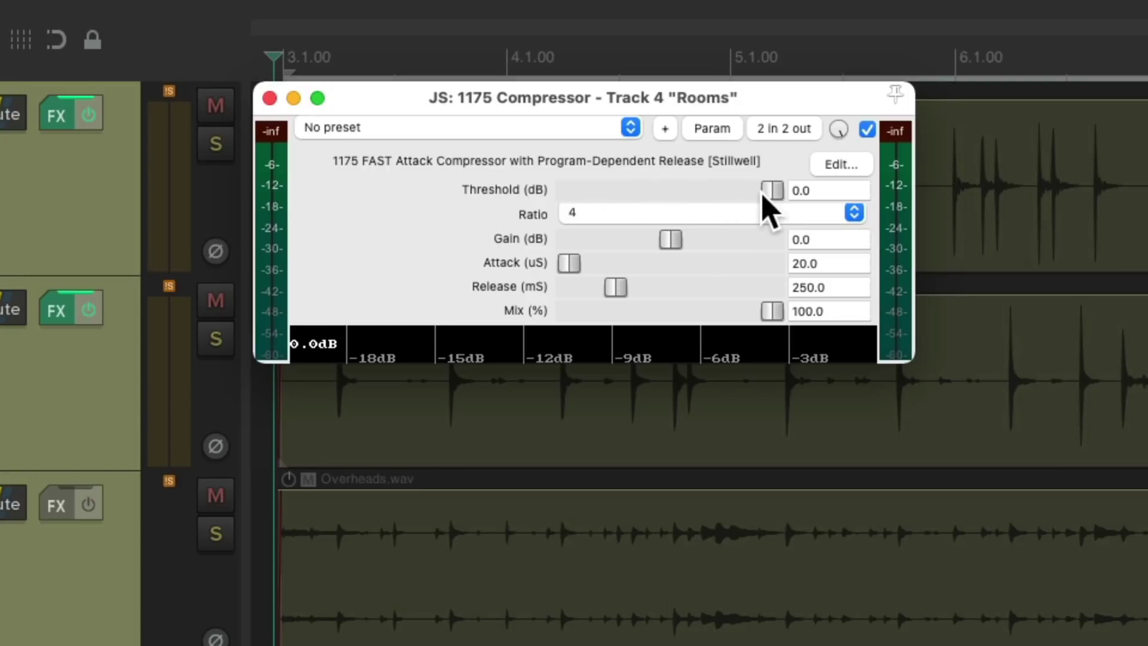
{"action": "key", "text": "space"}
{"action": "left_click_drag", "start_coordinate": [759, 197], "coordinate": [683, 204]}
{"action": "left_click_drag", "start_coordinate": [674, 242], "coordinate": [711, 247]}
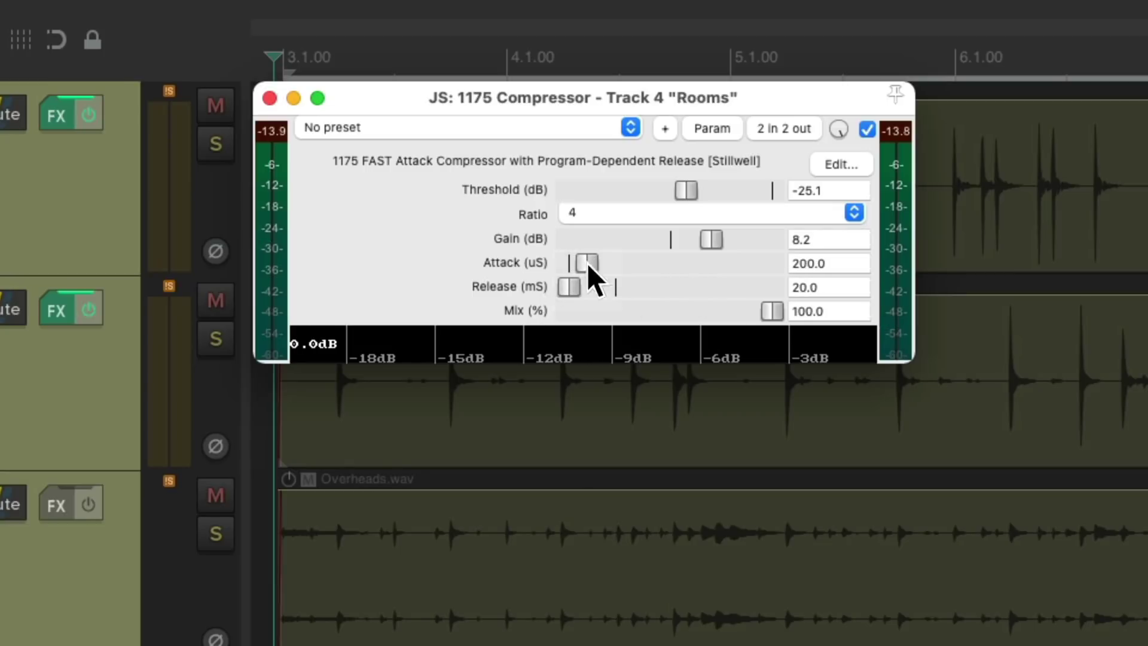
- Refine Rooms to threshold -29.1 dB, gain 11.0 dB, release 20 ms and attack 230 µs
{"action": "left_click_drag", "start_coordinate": [691, 191], "coordinate": [686, 194]}
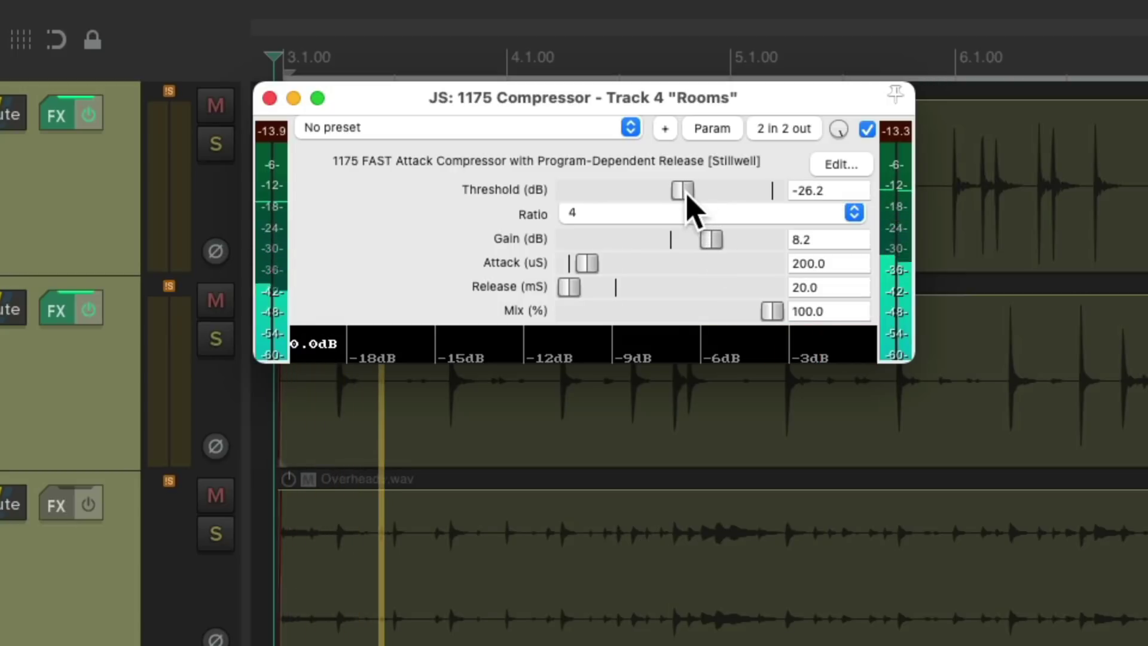
{"action": "left_click_drag", "start_coordinate": [711, 239], "coordinate": [722, 239]}
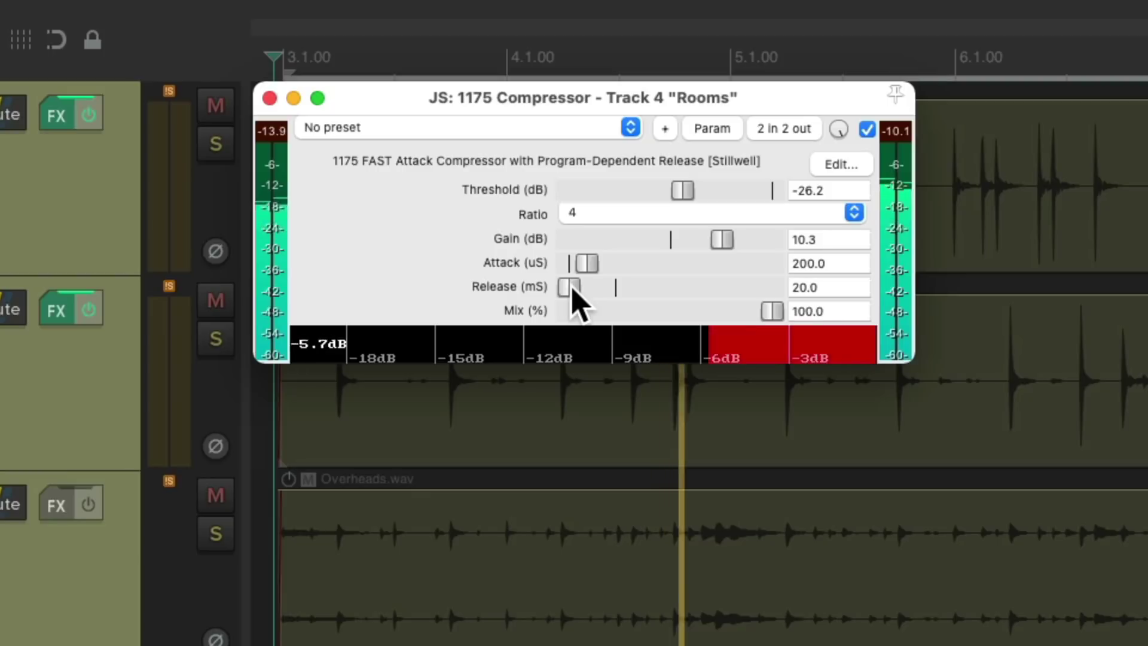
{"action": "left_click_drag", "start_coordinate": [620, 301], "coordinate": [696, 291]}
{"action": "left_click_drag", "start_coordinate": [599, 305], "coordinate": [573, 306]}
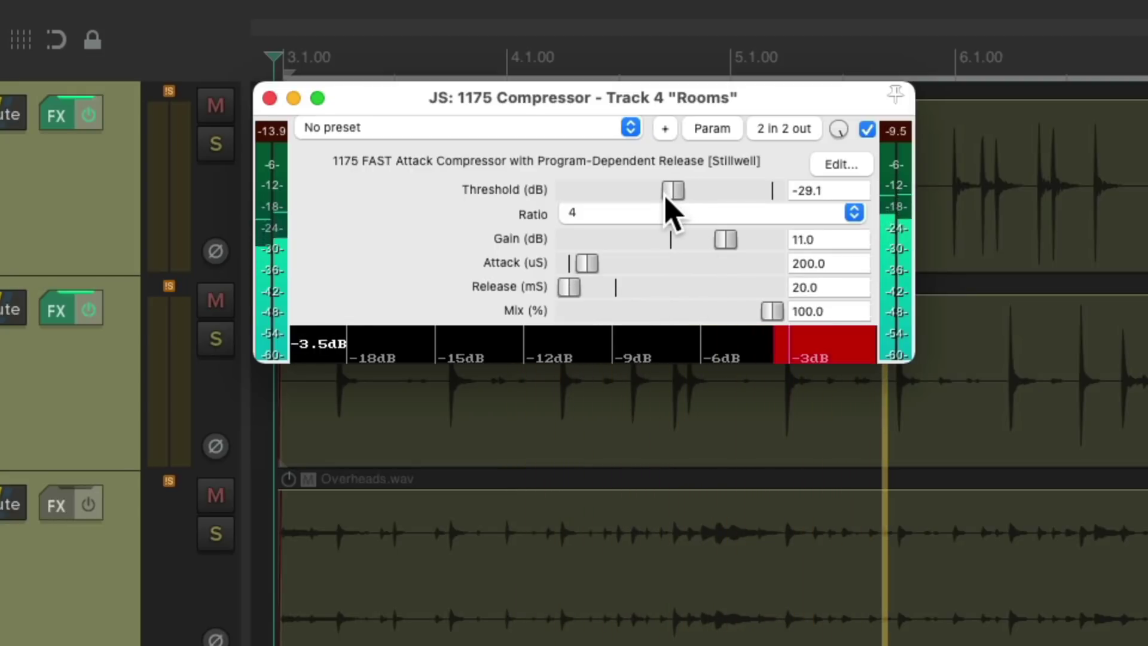
{"action": "left_click_drag", "start_coordinate": [598, 272], "coordinate": [663, 284]}
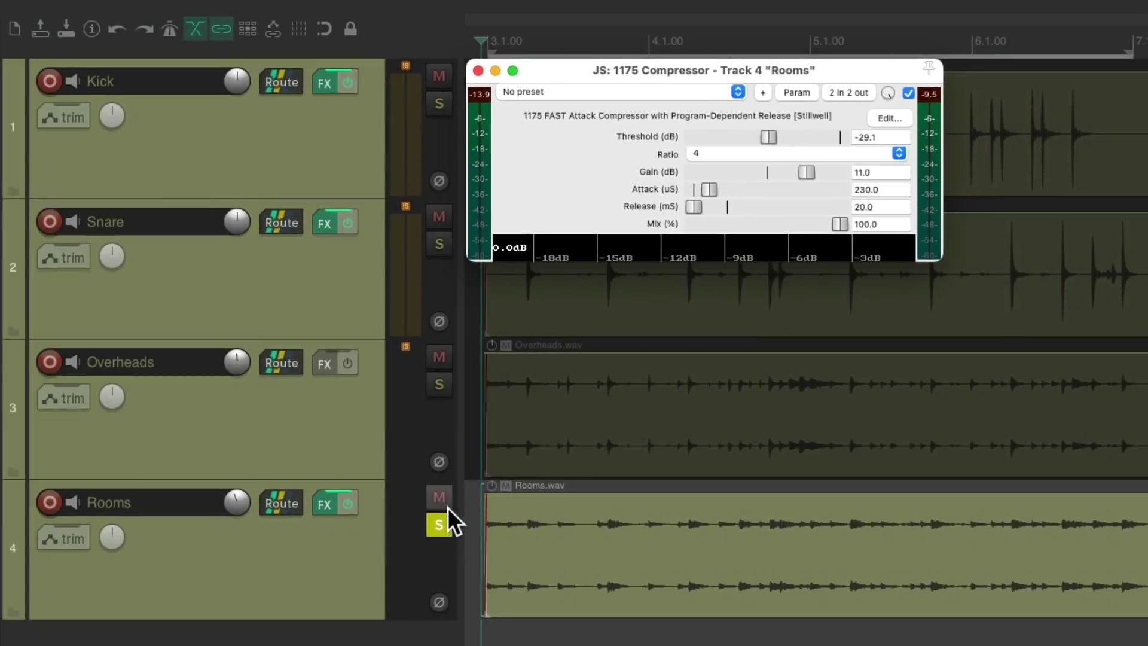
- Unsolo Rooms, A/B its compressor in the full kit and set gain to 10.0 dB
{"action": "left_click", "coordinate": [441, 521]}
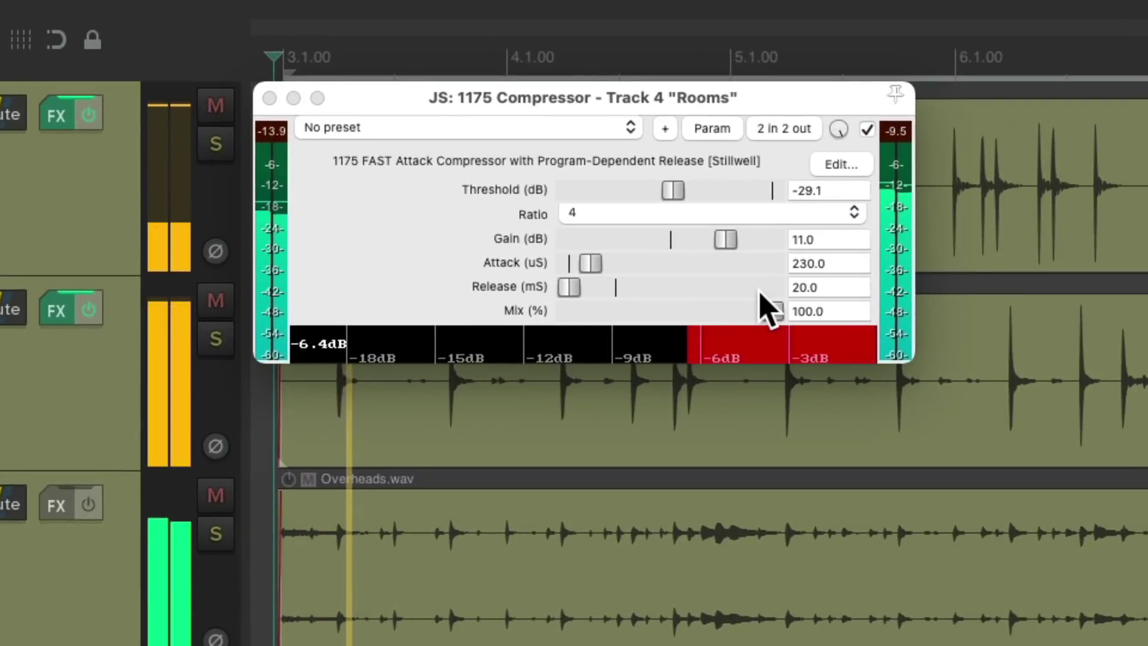
{"action": "mouse_move", "coordinate": [725, 238]}
{"action": "left_mouse_down"}
{"action": "mouse_move", "coordinate": [683, 240]}
{"action": "mouse_move", "coordinate": [727, 242]}
{"action": "left_mouse_up"}
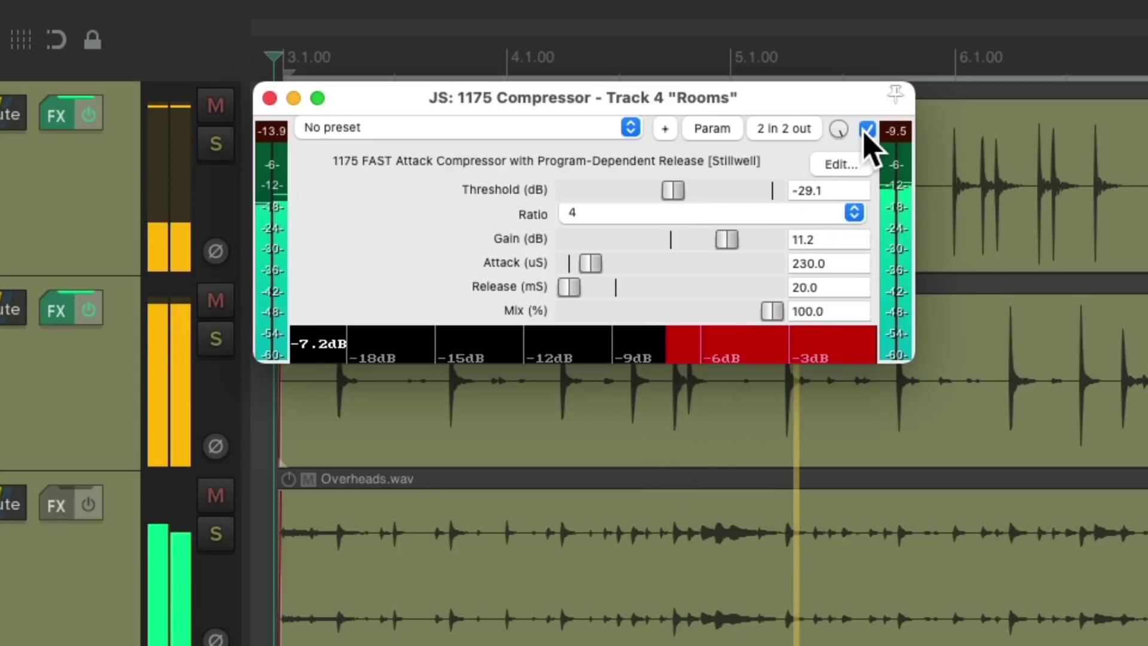
{"action": "left_click", "coordinate": [867, 130]}
{"action": "left_click", "coordinate": [867, 129]}
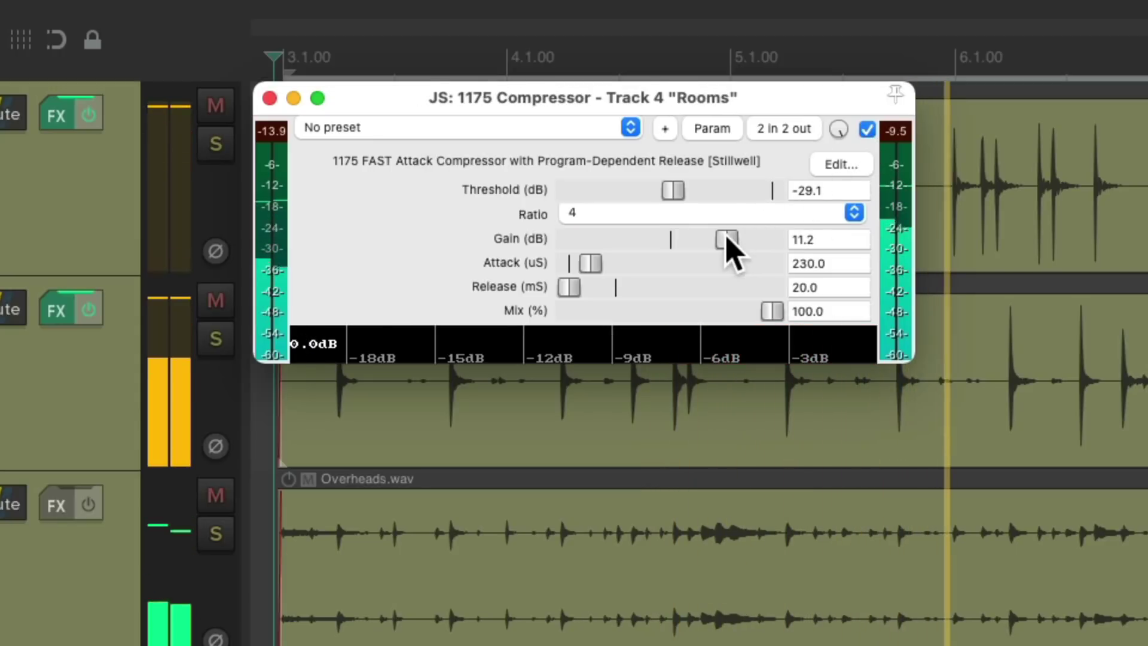
{"action": "left_click_drag", "start_coordinate": [730, 246], "coordinate": [724, 247]}
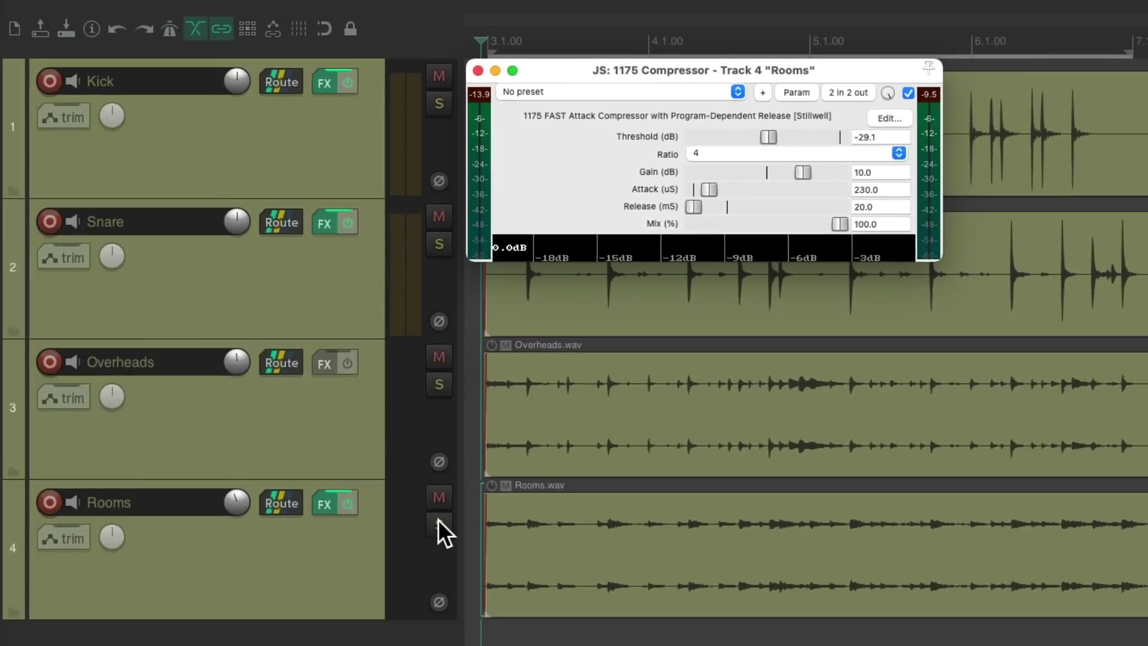
- Re-solo Rooms and, while playing, set release 186 ms, attack 220 µs and gain 10.4 dB
{"action": "left_click", "coordinate": [438, 520]}
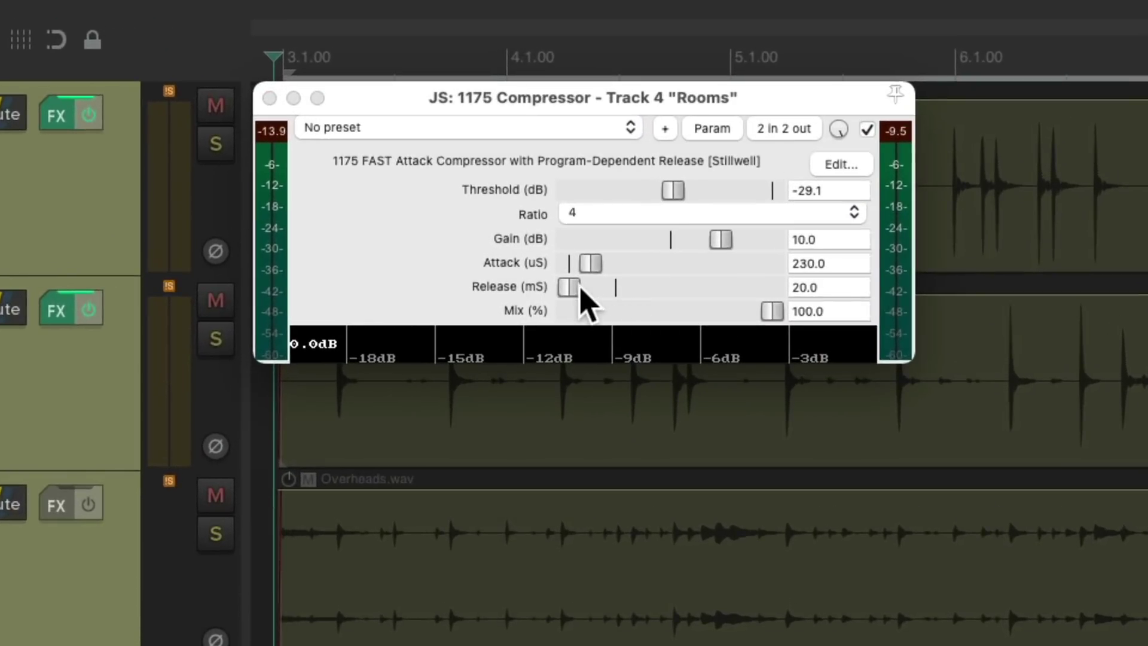
{"action": "key", "text": "space"}
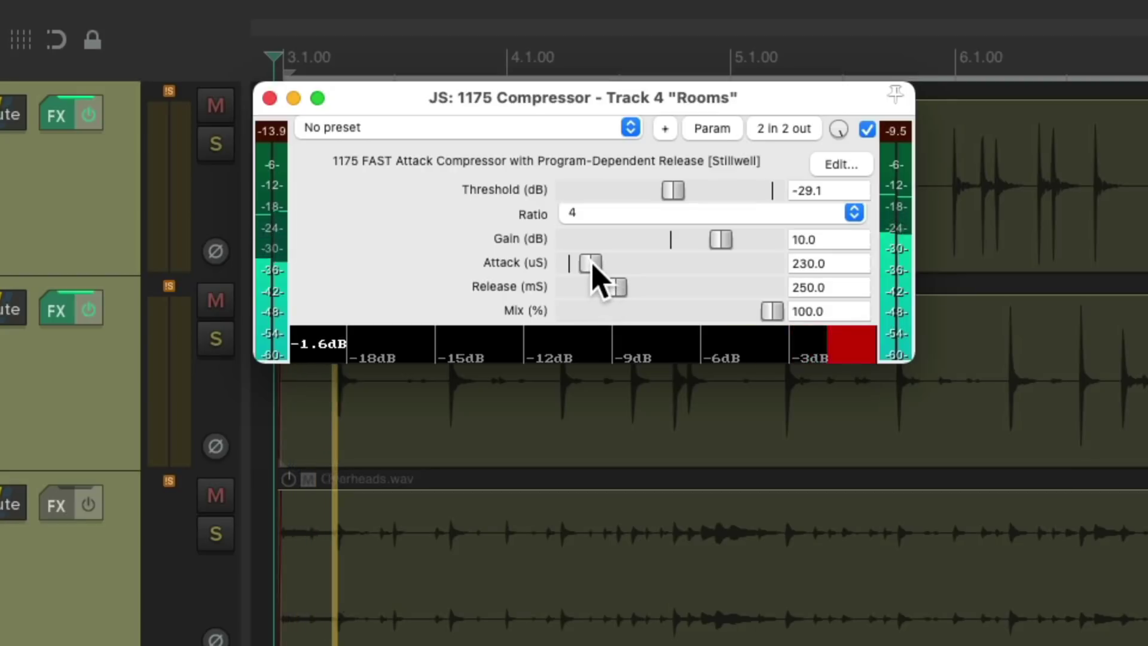
{"action": "left_click_drag", "start_coordinate": [594, 266], "coordinate": [608, 308]}
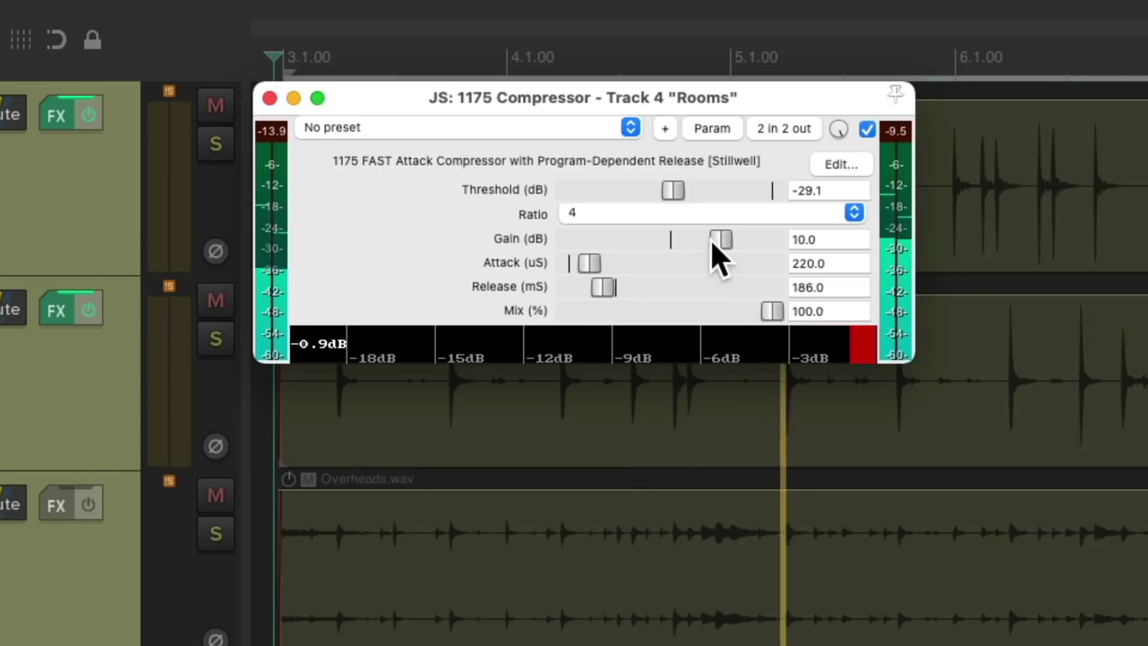
{"action": "left_click_drag", "start_coordinate": [715, 239], "coordinate": [717, 239]}
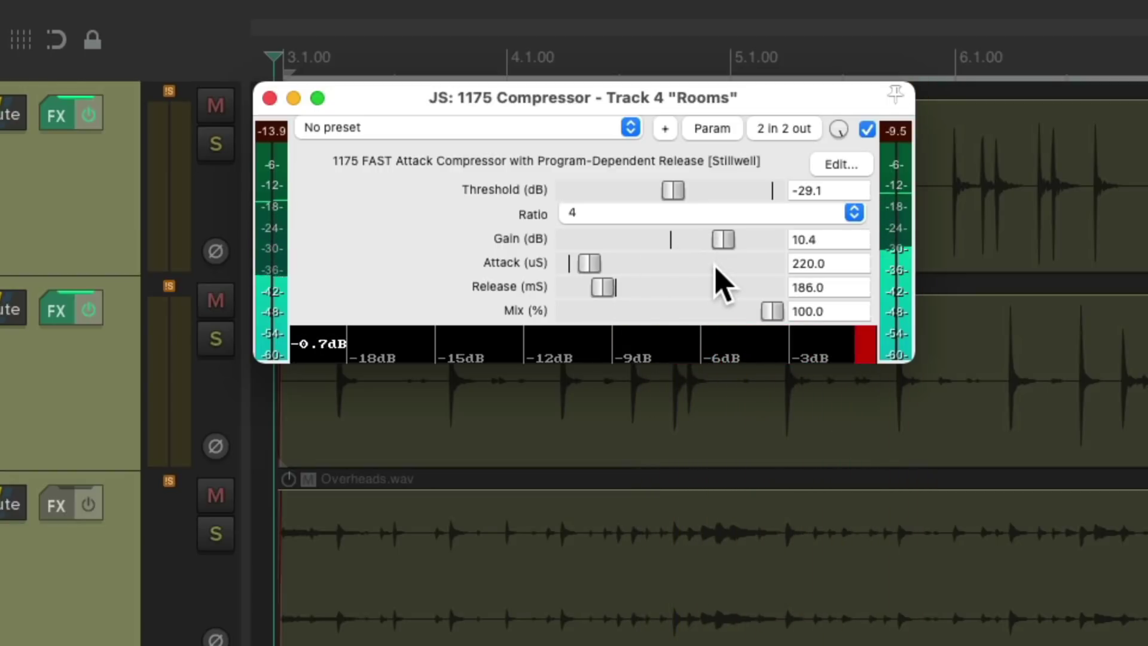
- Set the Rooms ratio to All, threshold near -29.9 dB and release 221 ms
{"action": "left_click", "coordinate": [701, 212]}
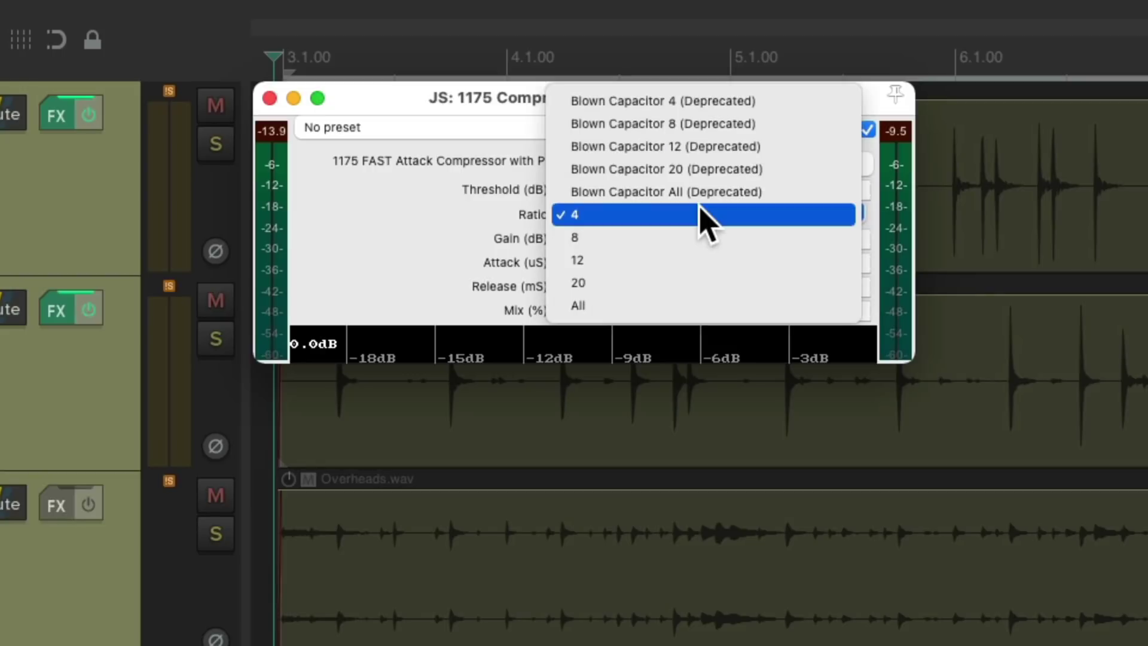
{"action": "left_click", "coordinate": [673, 306]}
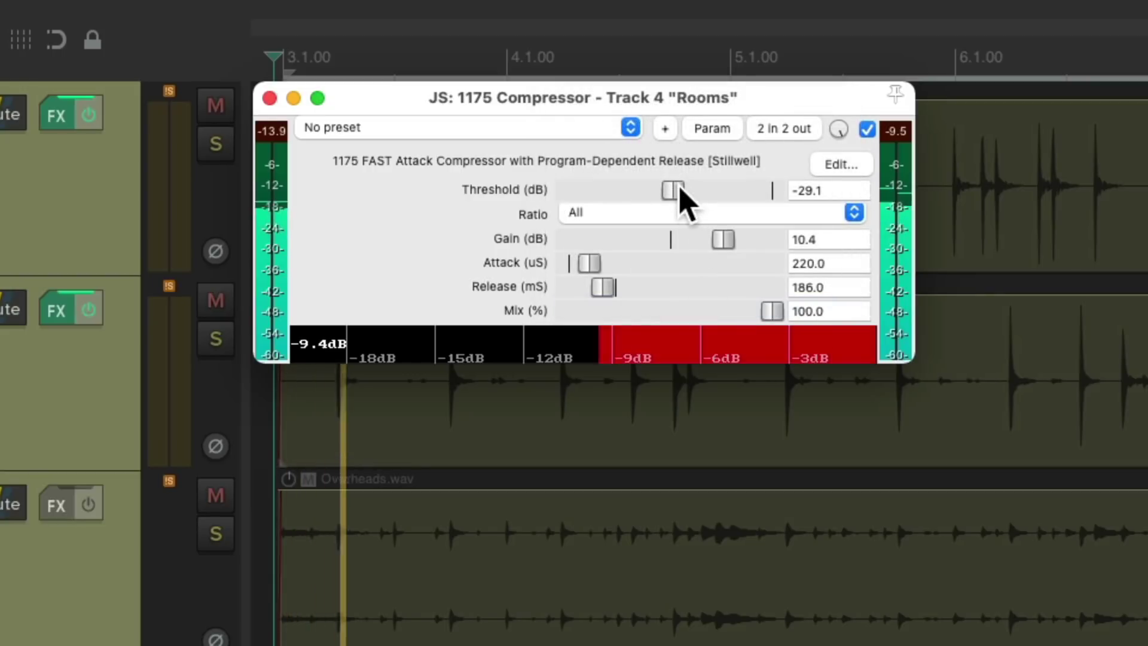
{"action": "left_click_drag", "start_coordinate": [680, 189], "coordinate": [672, 189]}
{"action": "mouse_move", "coordinate": [605, 287]}
{"action": "left_mouse_down"}
{"action": "mouse_move", "coordinate": [573, 289]}
{"action": "mouse_move", "coordinate": [607, 287]}
{"action": "left_mouse_up"}
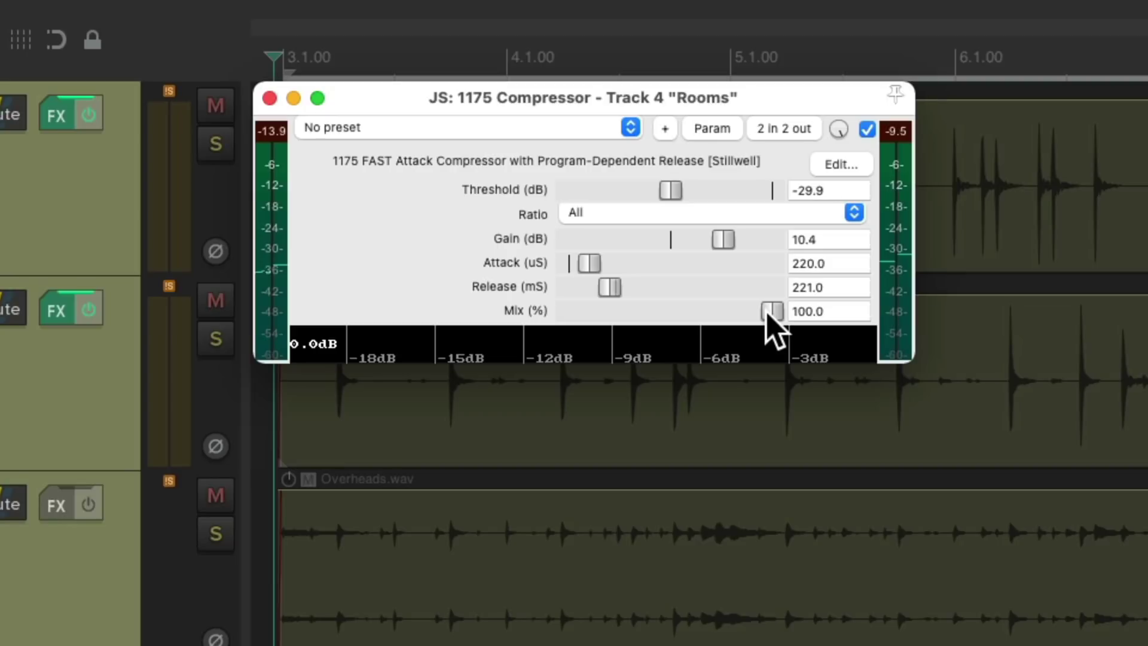
- While playing, test the Mix blend, raise gain to 12.5 dB and threshold to about -27.5 dB
{"action": "key", "text": "space"}
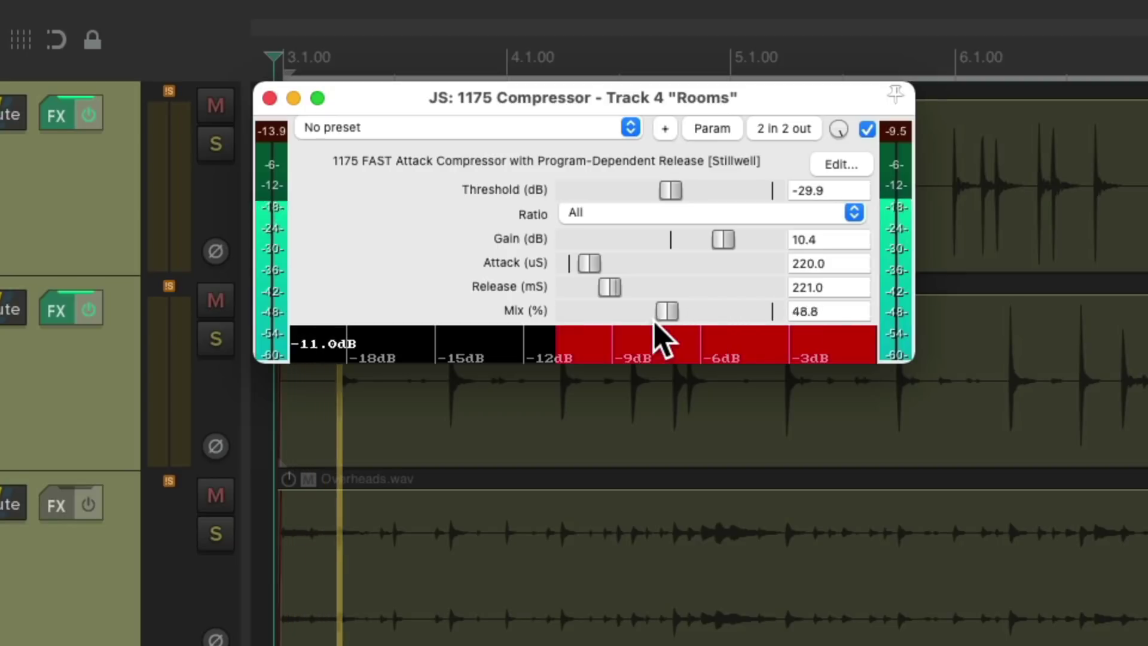
{"action": "left_click_drag", "start_coordinate": [655, 321], "coordinate": [779, 334]}
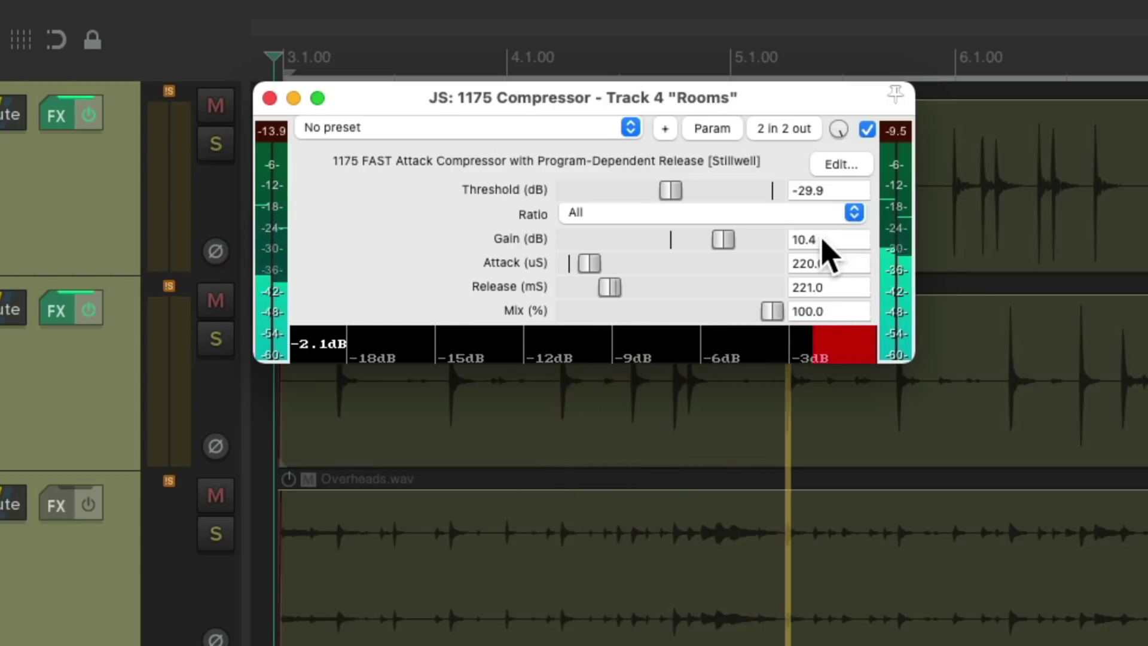
{"action": "left_click_drag", "start_coordinate": [729, 239], "coordinate": [739, 239]}
{"action": "left_click_drag", "start_coordinate": [672, 189], "coordinate": [682, 225]}
- Return the Rooms ratio to 4 with threshold -28.6 dB and gain nudged up
{"action": "left_click", "coordinate": [683, 214]}
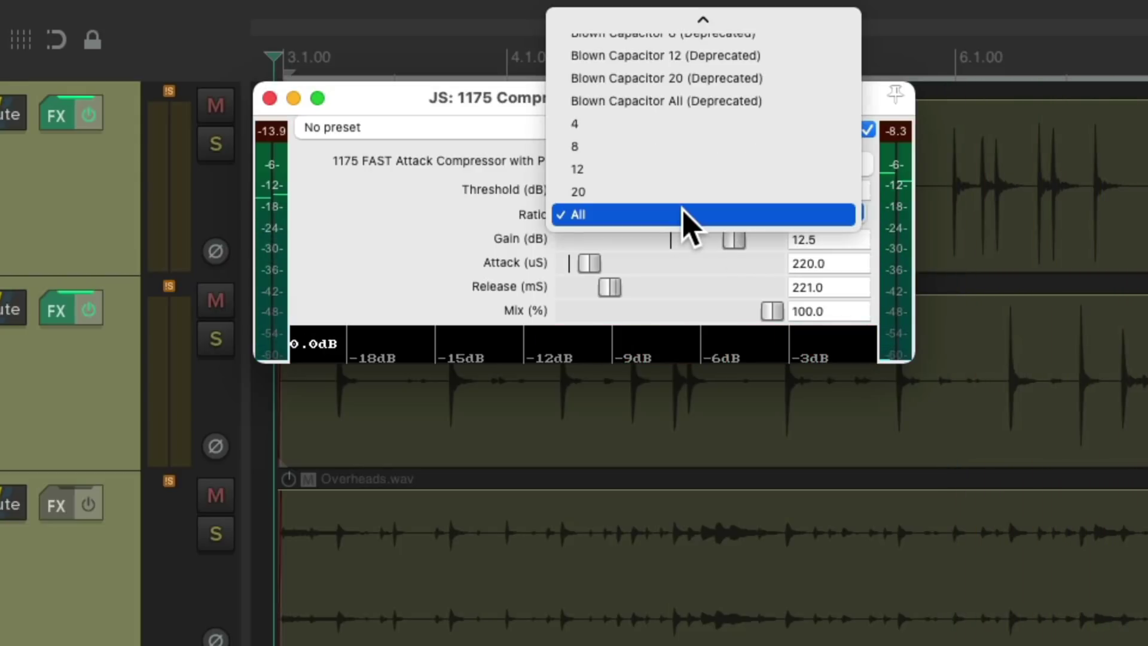
{"action": "left_click", "coordinate": [674, 125]}
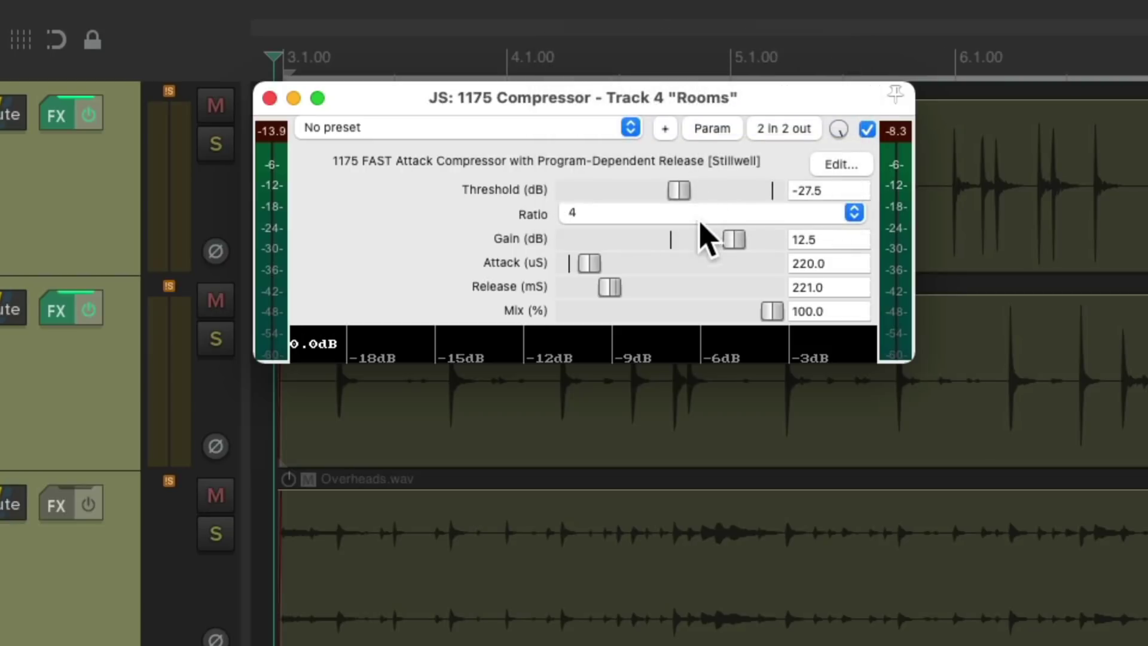
{"action": "left_click_drag", "start_coordinate": [684, 191], "coordinate": [682, 191]}
{"action": "left_click_drag", "start_coordinate": [724, 232], "coordinate": [728, 232]}
{"action": "scroll", "coordinate": [620, 288], "scroll_direction": "up", "scroll_amount": 4}
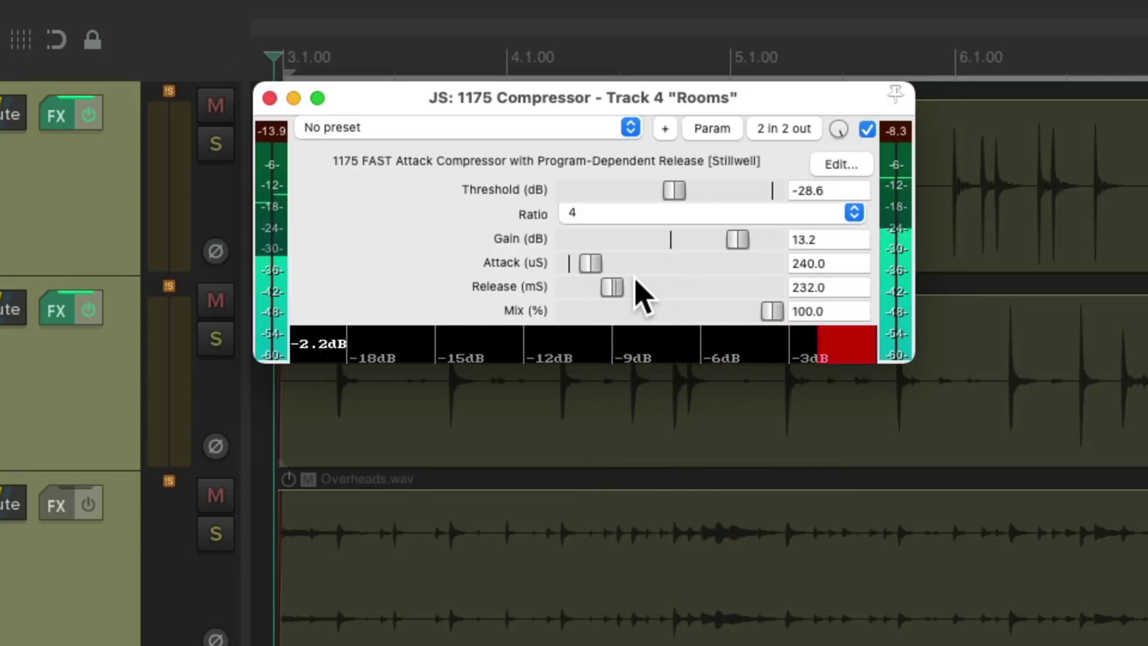
{"action": "left_click", "coordinate": [216, 645]}
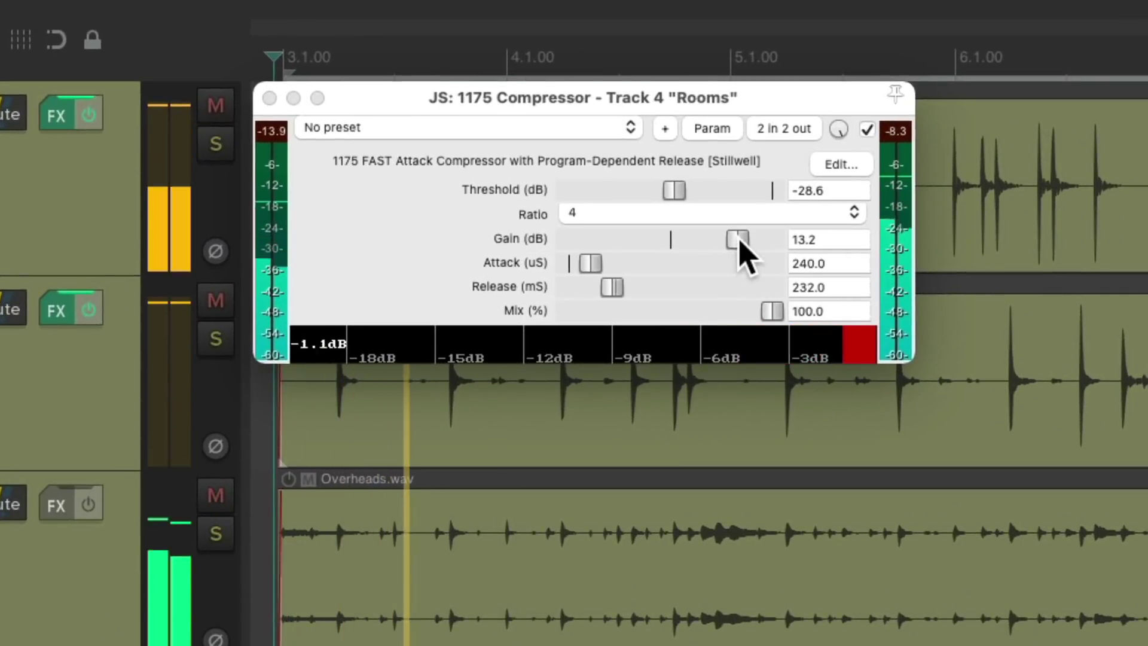
- A/B the Rooms compressor bypass, set gain to 11.5 dB and stop playback
{"action": "left_click", "coordinate": [867, 129]}
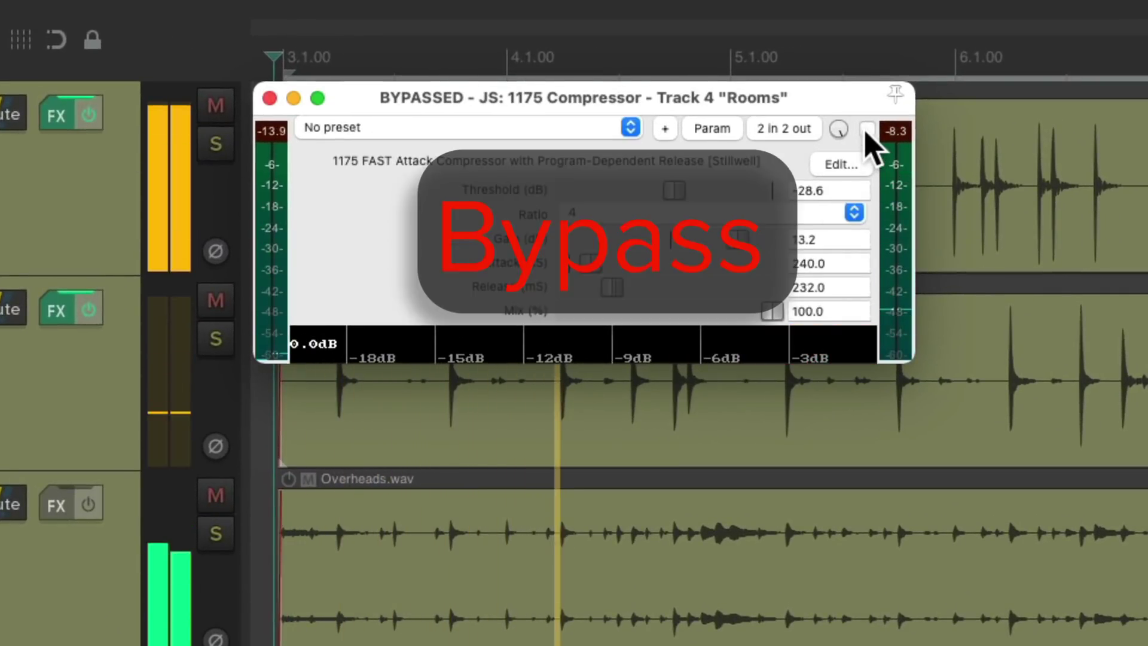
{"action": "left_click", "coordinate": [866, 129]}
{"action": "left_click_drag", "start_coordinate": [733, 235], "coordinate": [727, 244]}
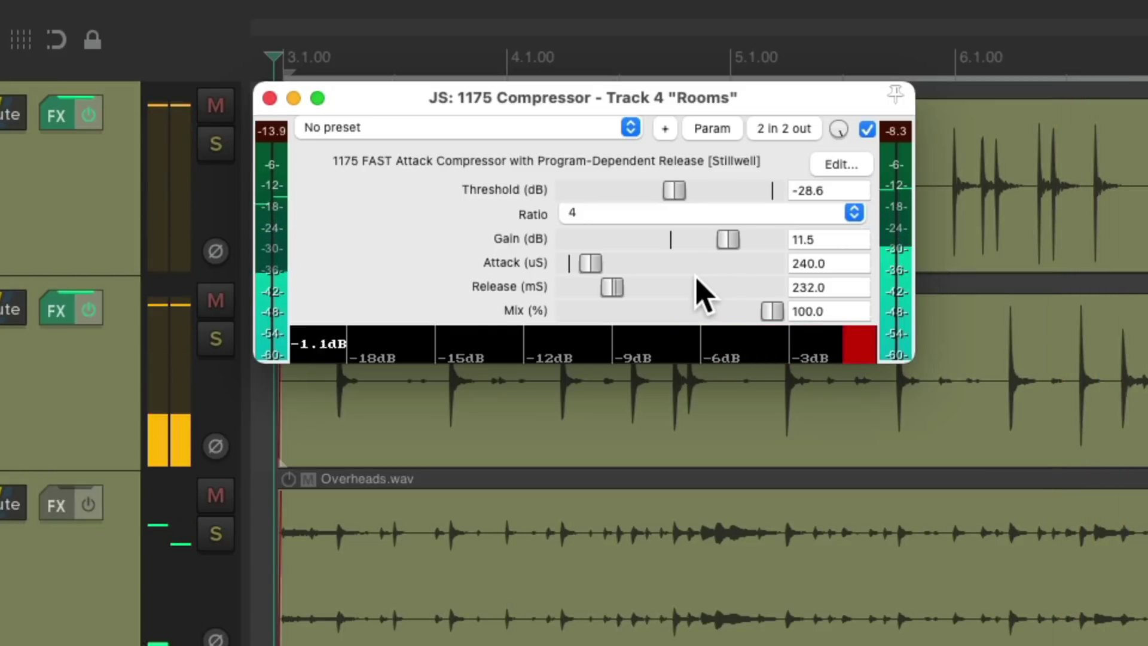
{"action": "key", "text": "space"}
- Insert a Drum Buss track at the top as a folder for Kick, Snare, Overheads and Rooms
{"action": "left_click", "coordinate": [270, 98]}
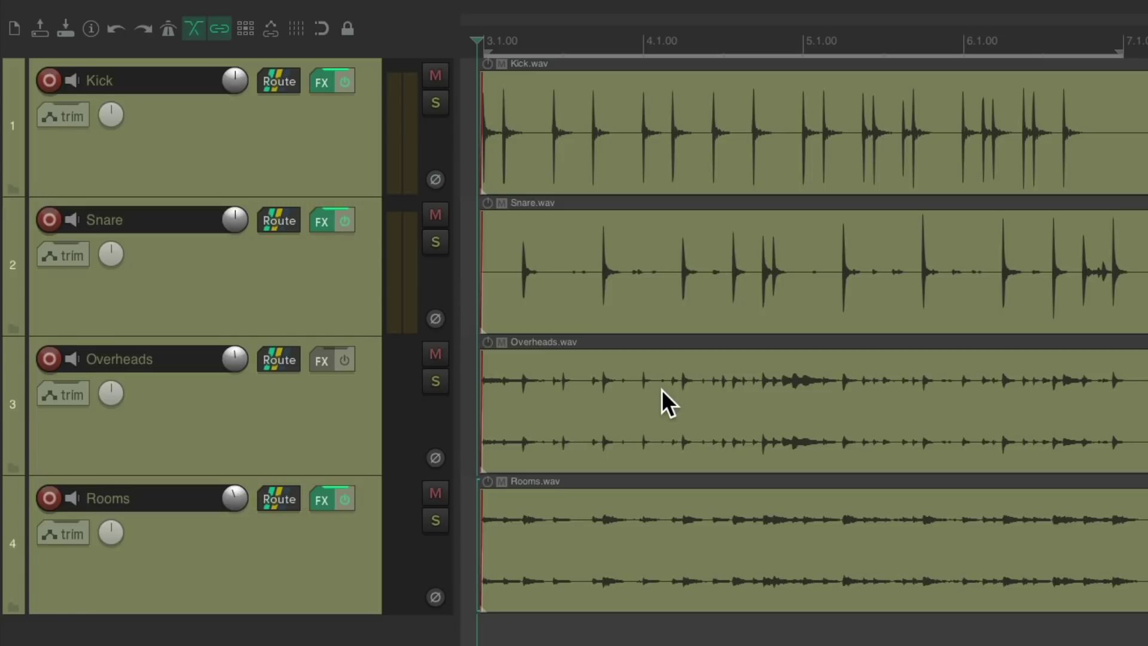
{"action": "left_click", "coordinate": [338, 147]}
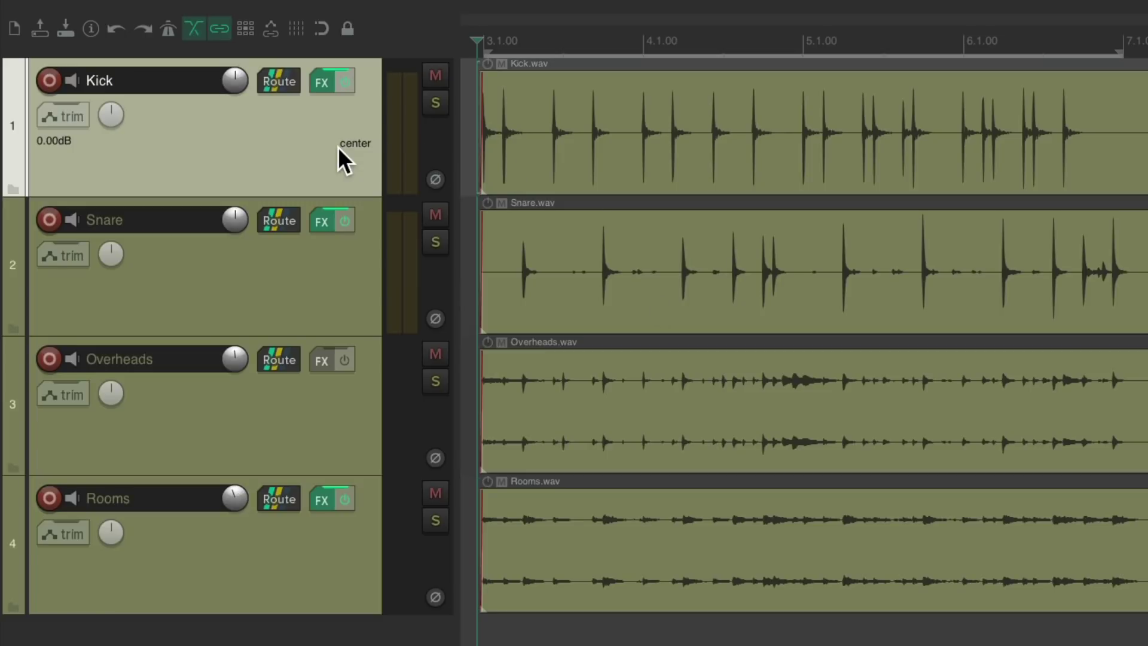
{"action": "key", "text": "ctrl+t"}
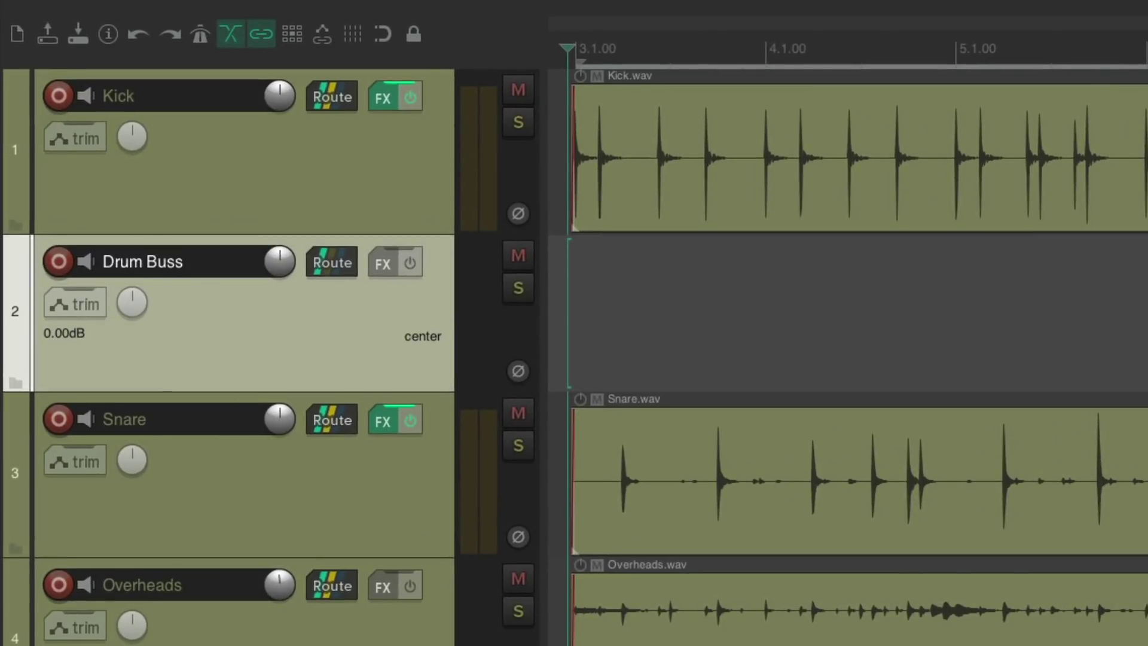
{"action": "left_click_drag", "start_coordinate": [203, 104], "coordinate": [226, 141]}
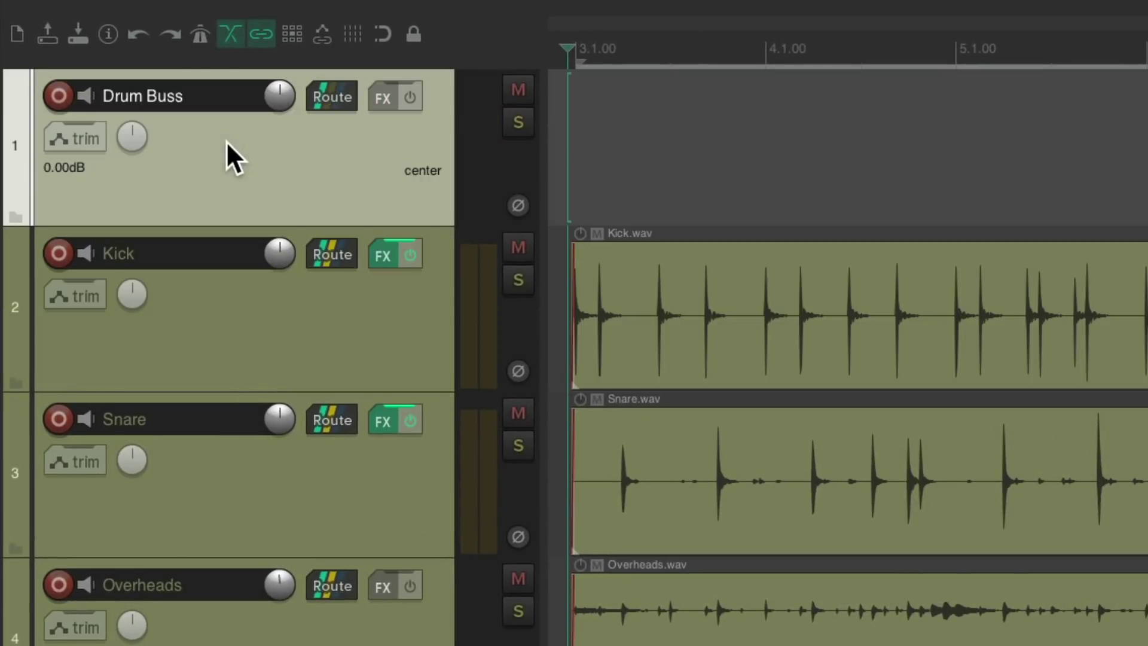
{"action": "left_click", "coordinate": [16, 216]}
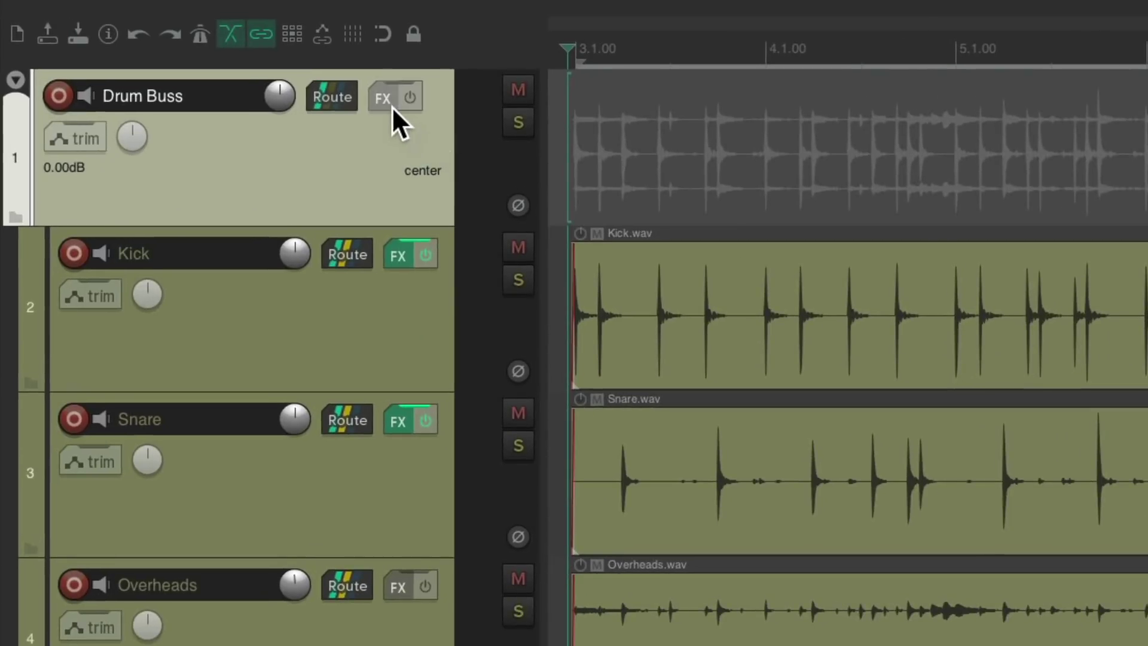
- Add JS: 1175 Compressor to Drum Buss and set threshold -10.6 dB and attack 190 µs during playback
{"action": "left_click", "coordinate": [389, 101]}
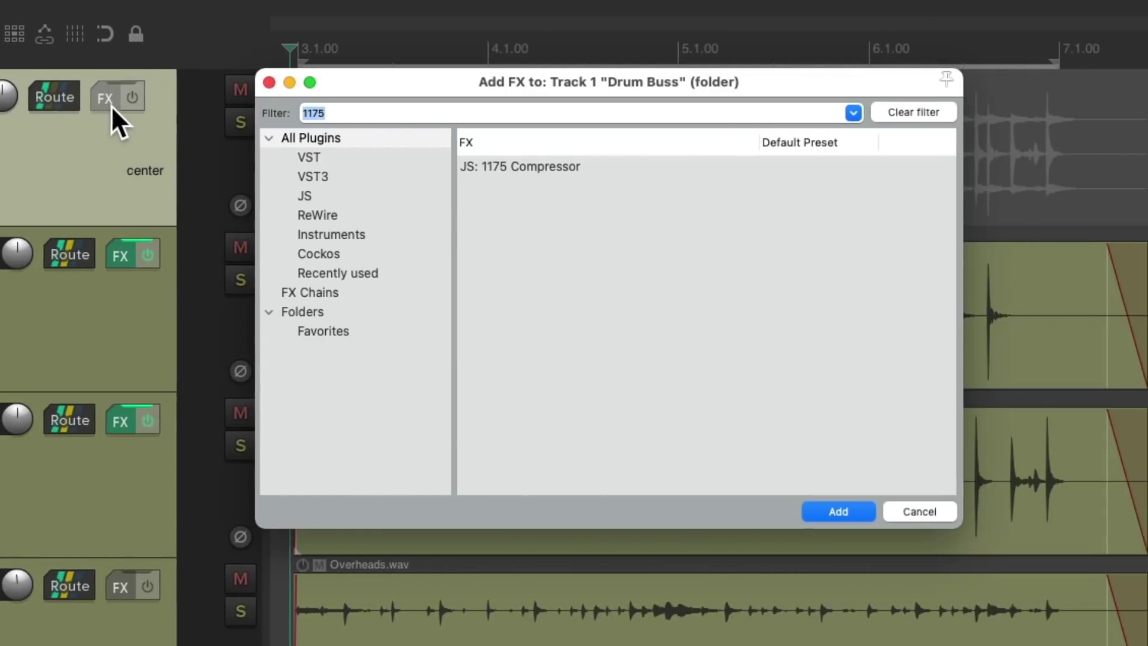
{"action": "double_click", "coordinate": [530, 166]}
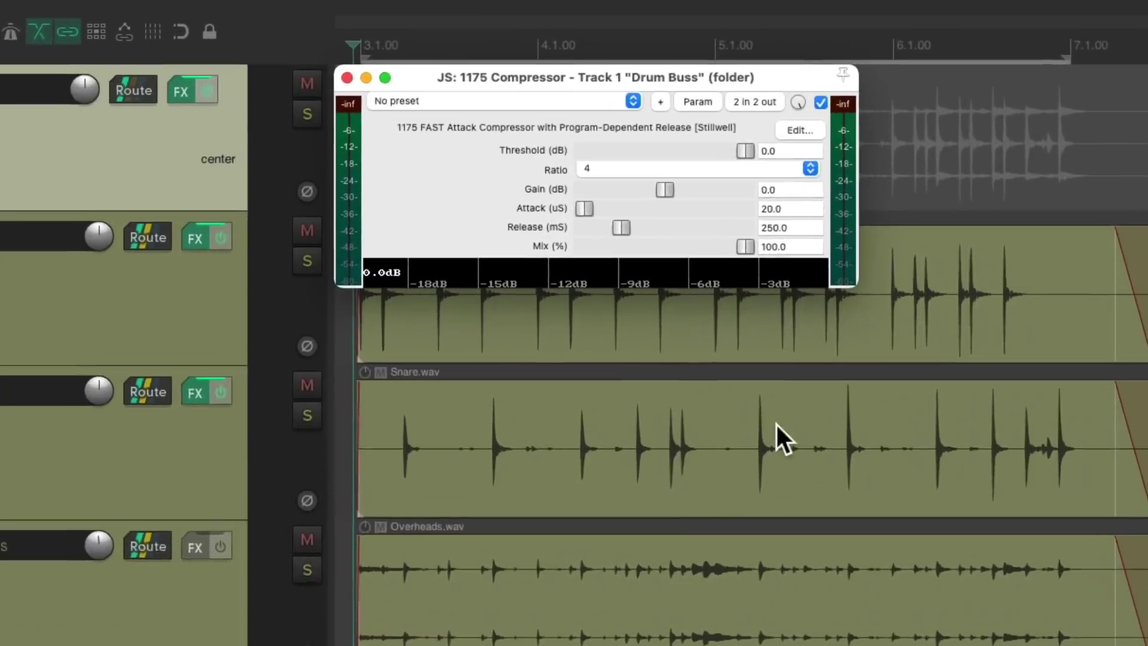
{"action": "key", "text": "space"}
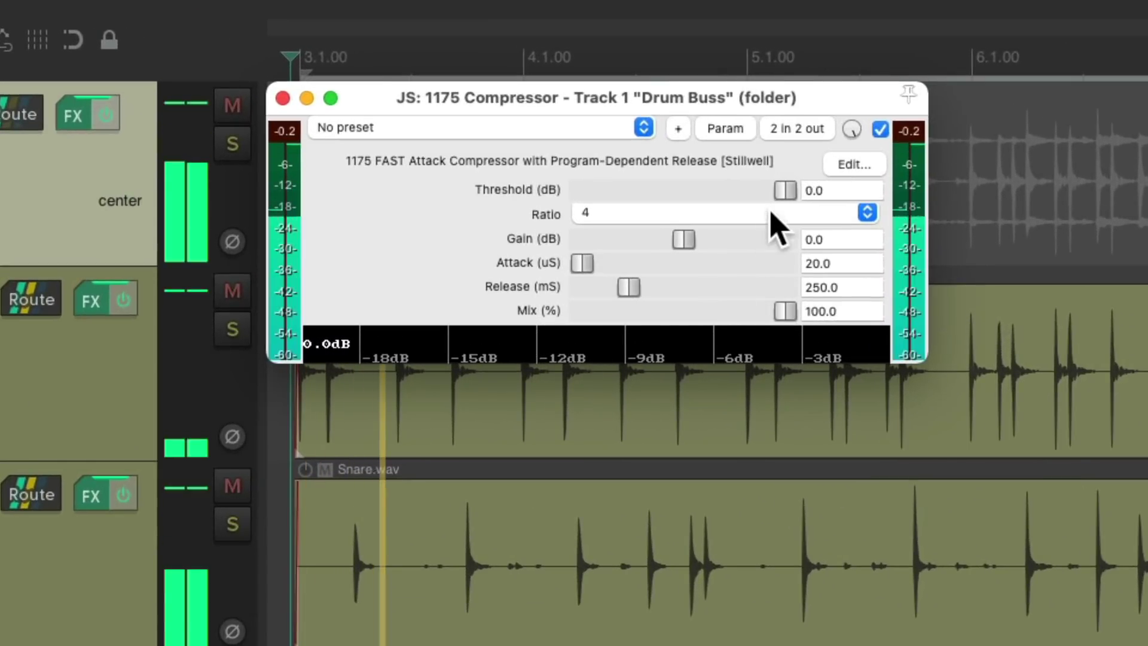
{"action": "left_click_drag", "start_coordinate": [780, 192], "coordinate": [744, 207]}
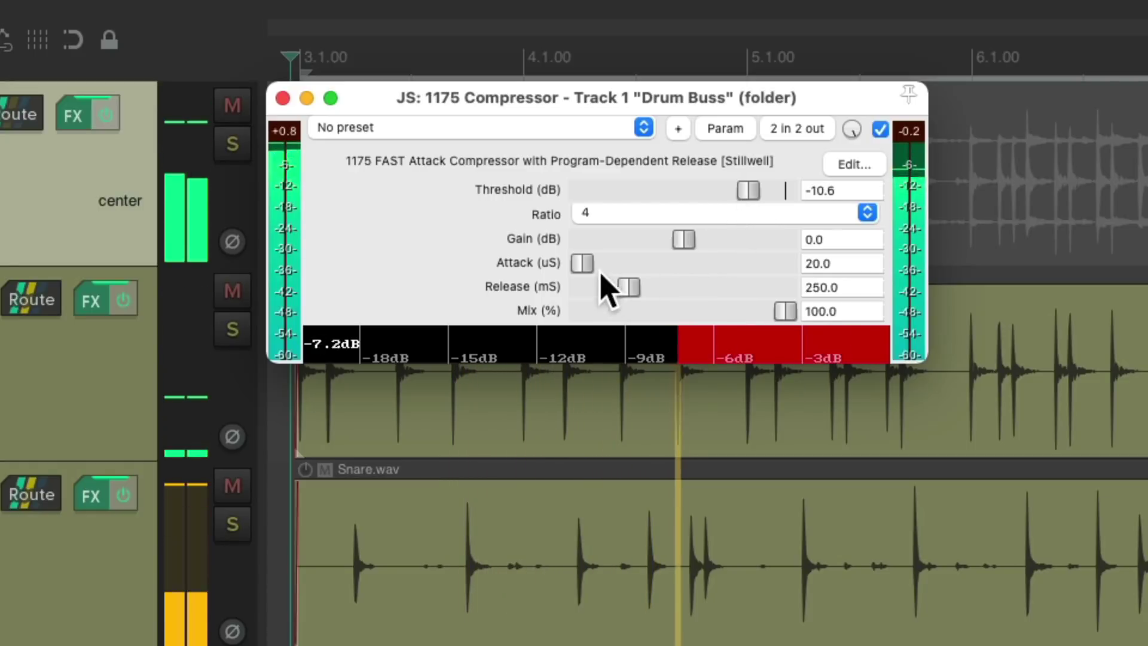
{"action": "left_click_drag", "start_coordinate": [583, 263], "coordinate": [609, 291]}
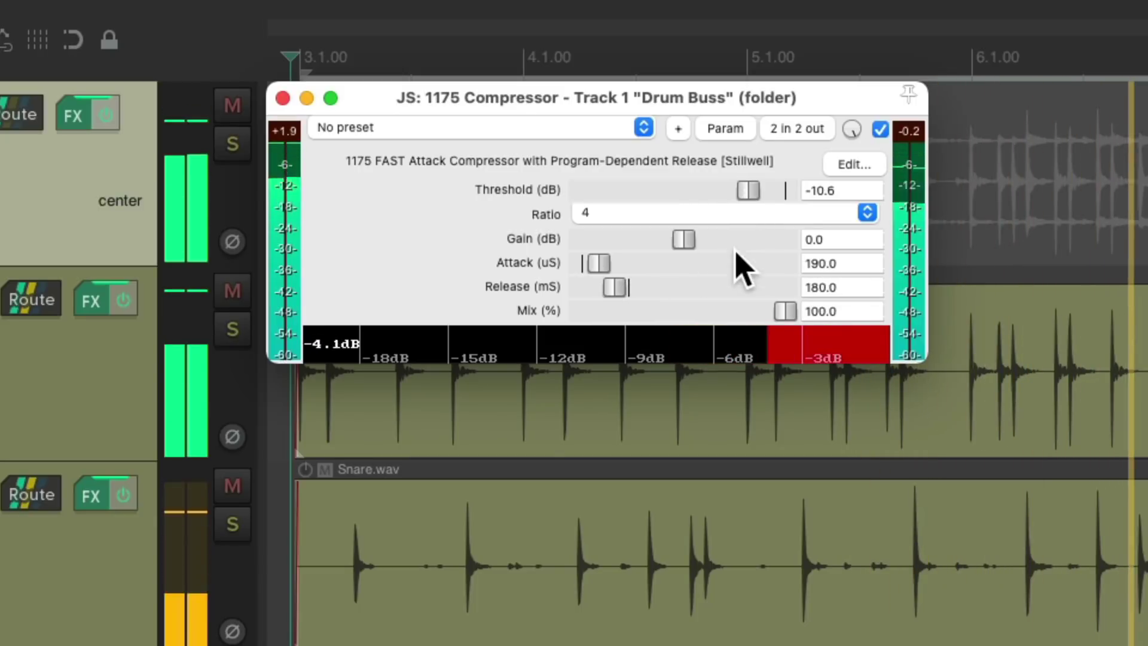
- Set the Drum Buss compressor ratio to All and threshold to -11.7 dB
{"action": "left_click", "coordinate": [728, 214]}
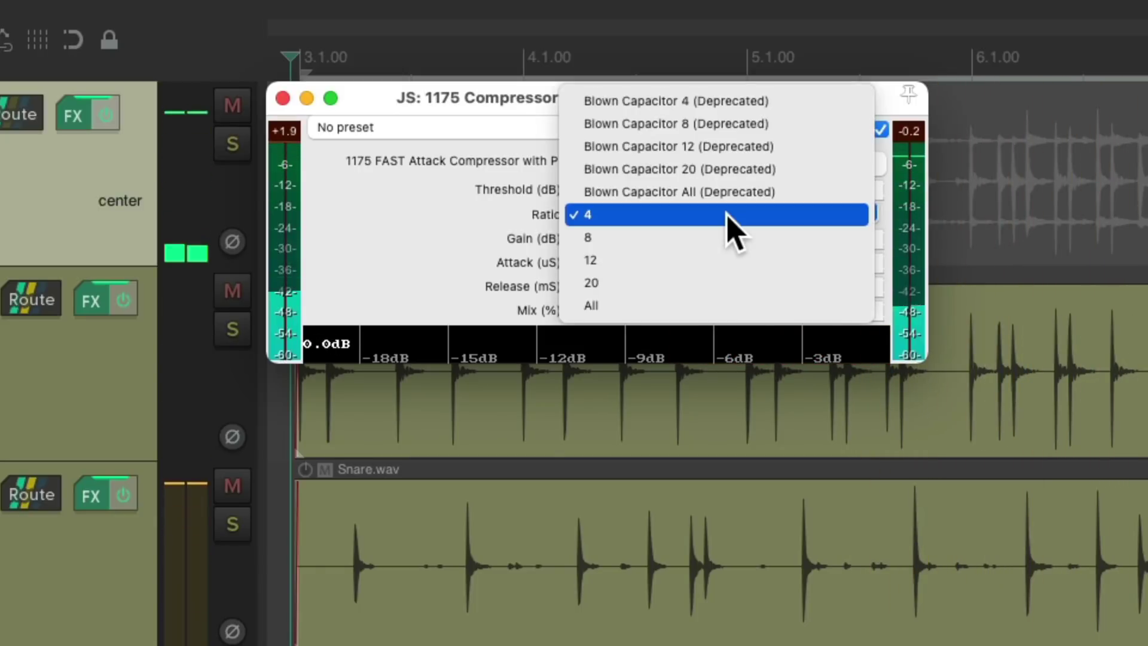
{"action": "left_click", "coordinate": [709, 308]}
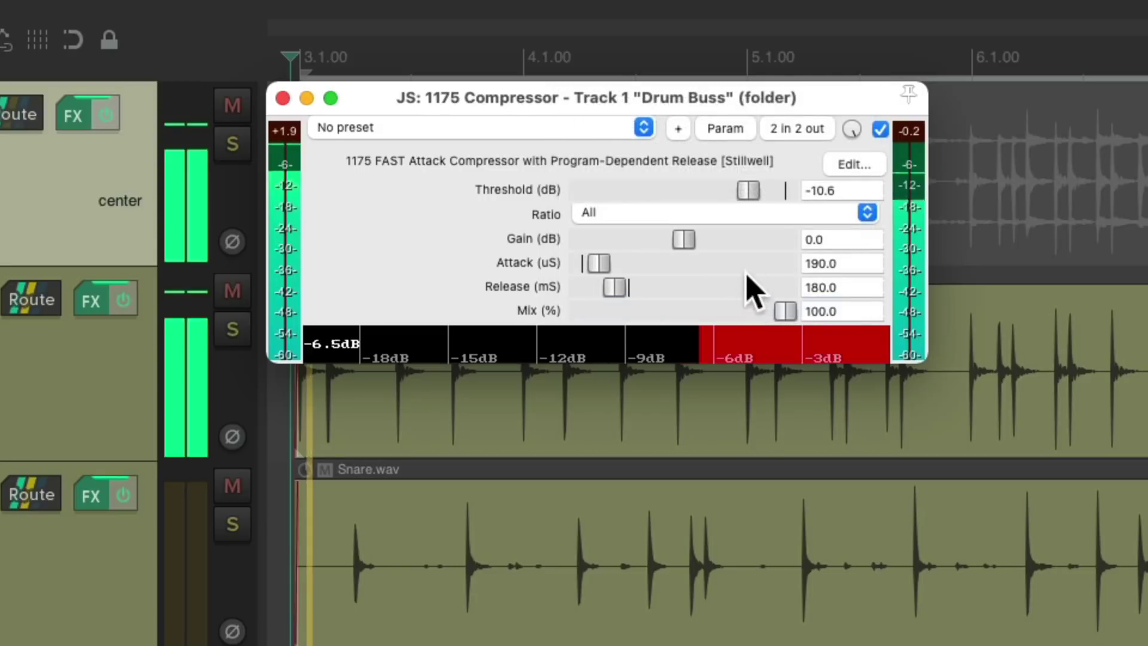
{"action": "left_click_drag", "start_coordinate": [750, 193], "coordinate": [748, 200]}
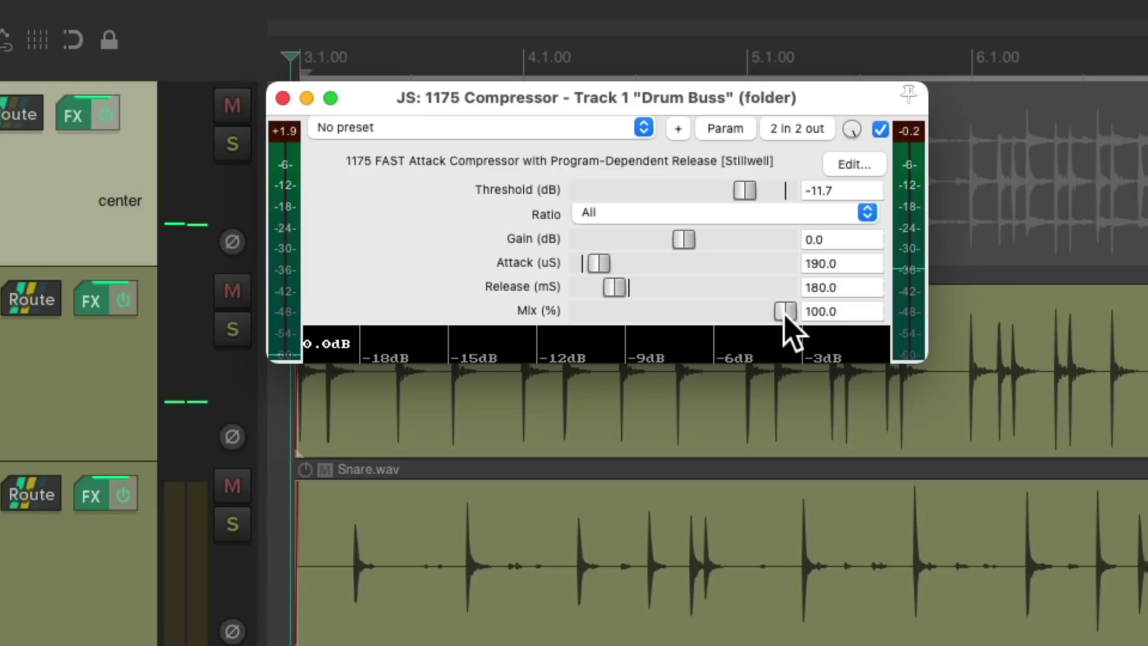
- Play the kit and blend the compressor mix down to 77.6%, then stop playback
{"action": "key", "text": "space"}
{"action": "left_click_drag", "start_coordinate": [785, 311], "coordinate": [740, 312]}
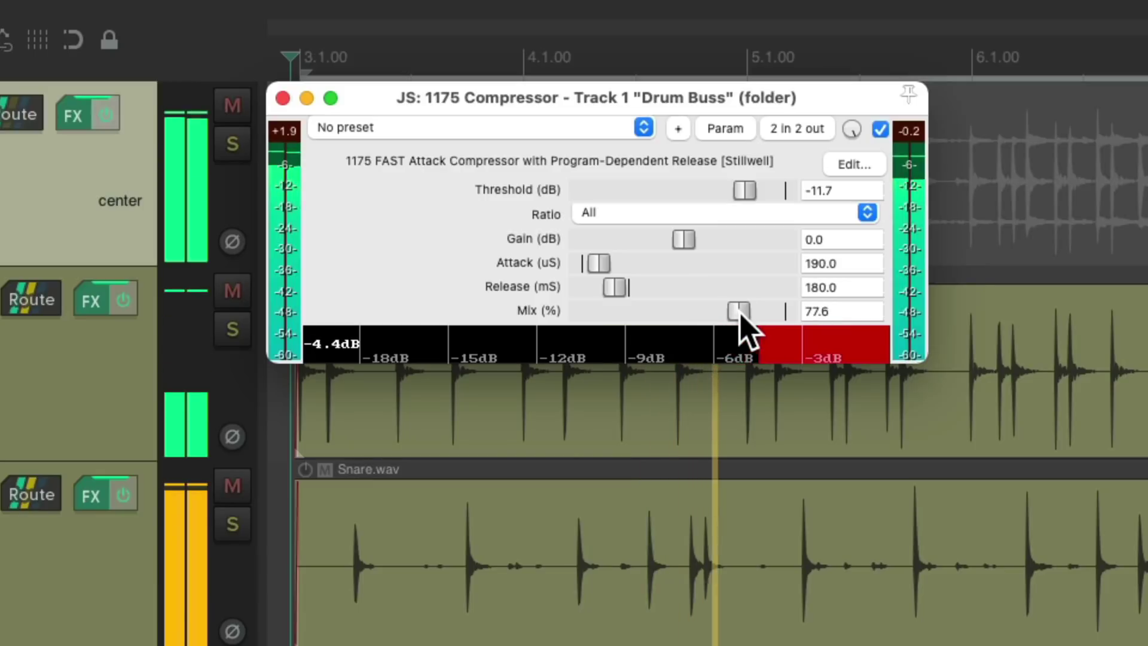
{"action": "key", "text": "space"}
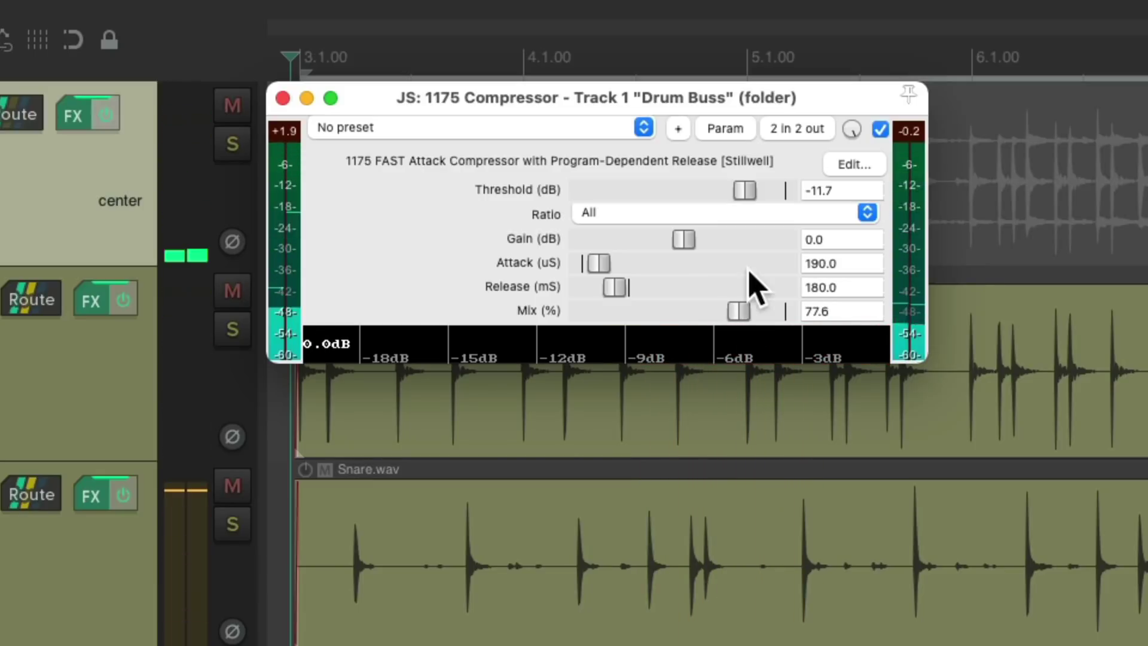
{"action": "left_click", "coordinate": [731, 215]}
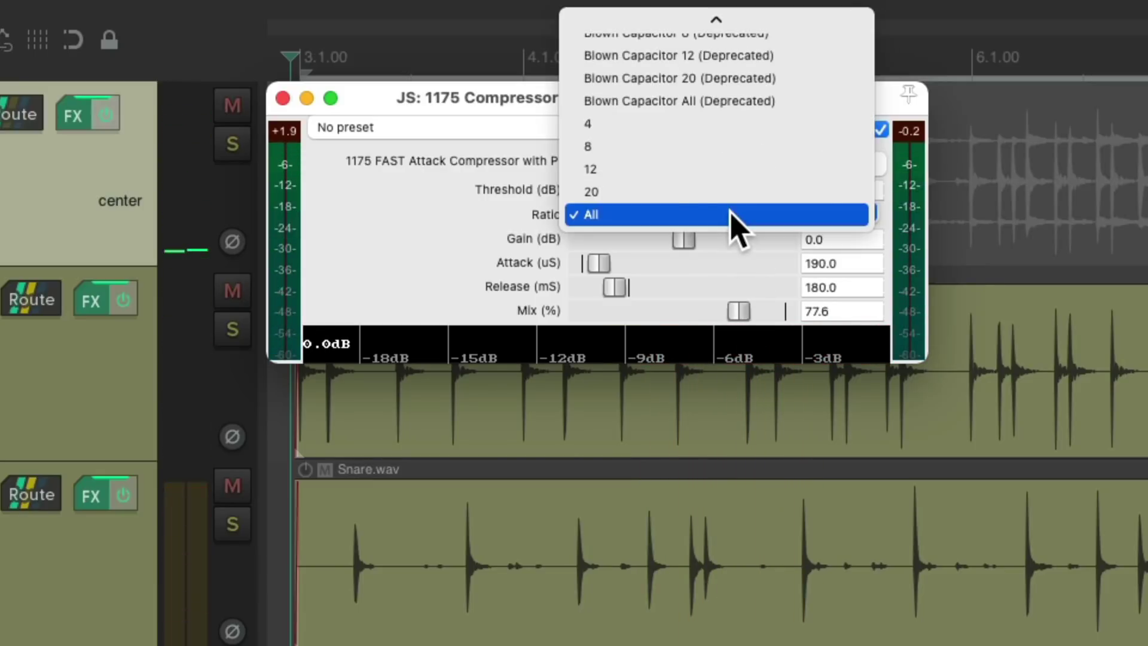
- Return ratio to 4, then set release 20 ms, threshold -12.8 dB, gain 0.4 dB and mix 65.8%
{"action": "left_click", "coordinate": [724, 124]}
{"action": "key", "text": "space"}
{"action": "left_click_drag", "start_coordinate": [747, 316], "coordinate": [813, 323]}
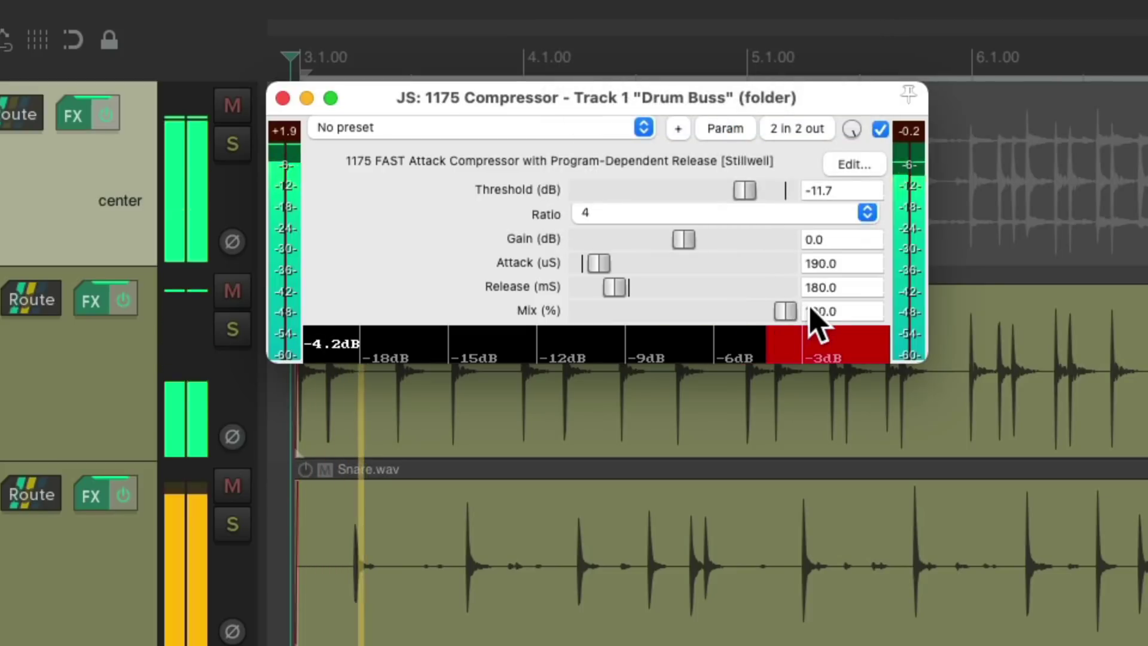
{"action": "left_click_drag", "start_coordinate": [612, 288], "coordinate": [577, 289]}
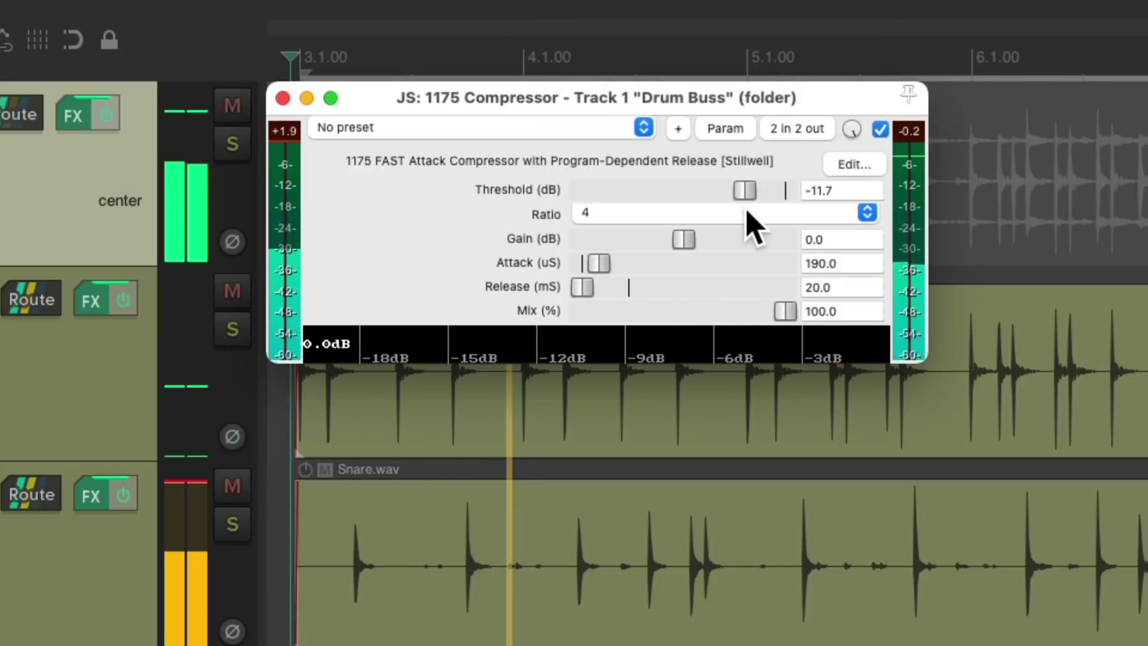
{"action": "left_click_drag", "start_coordinate": [744, 190], "coordinate": [738, 190]}
{"action": "left_click_drag", "start_coordinate": [684, 239], "coordinate": [682, 242]}
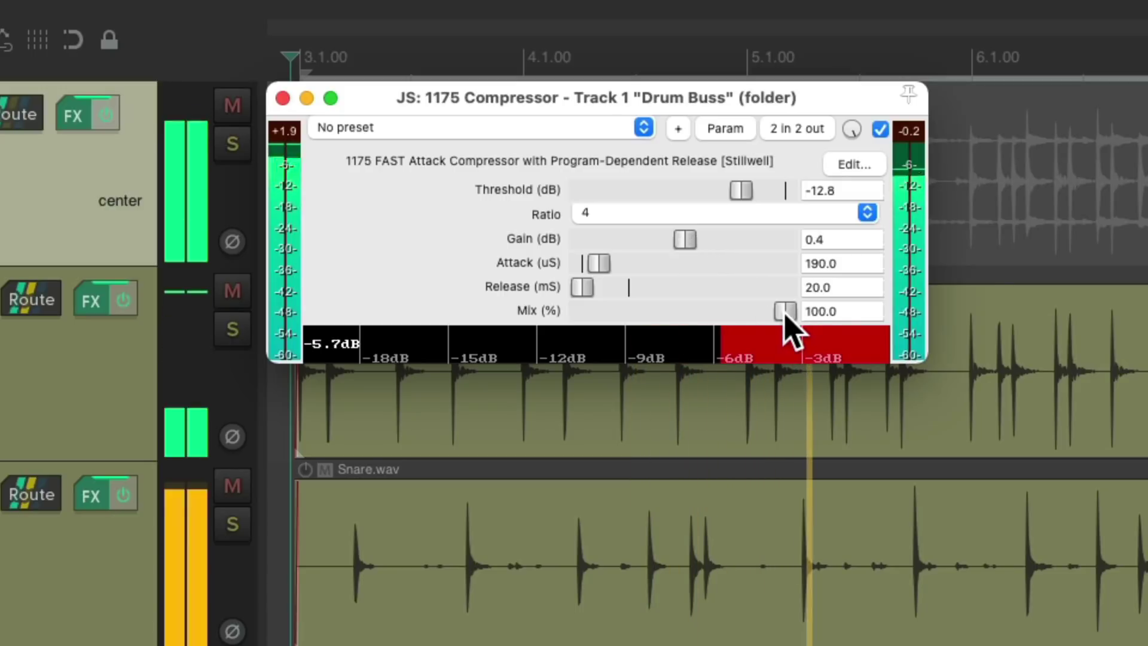
{"action": "left_click_drag", "start_coordinate": [648, 314], "coordinate": [719, 311]}
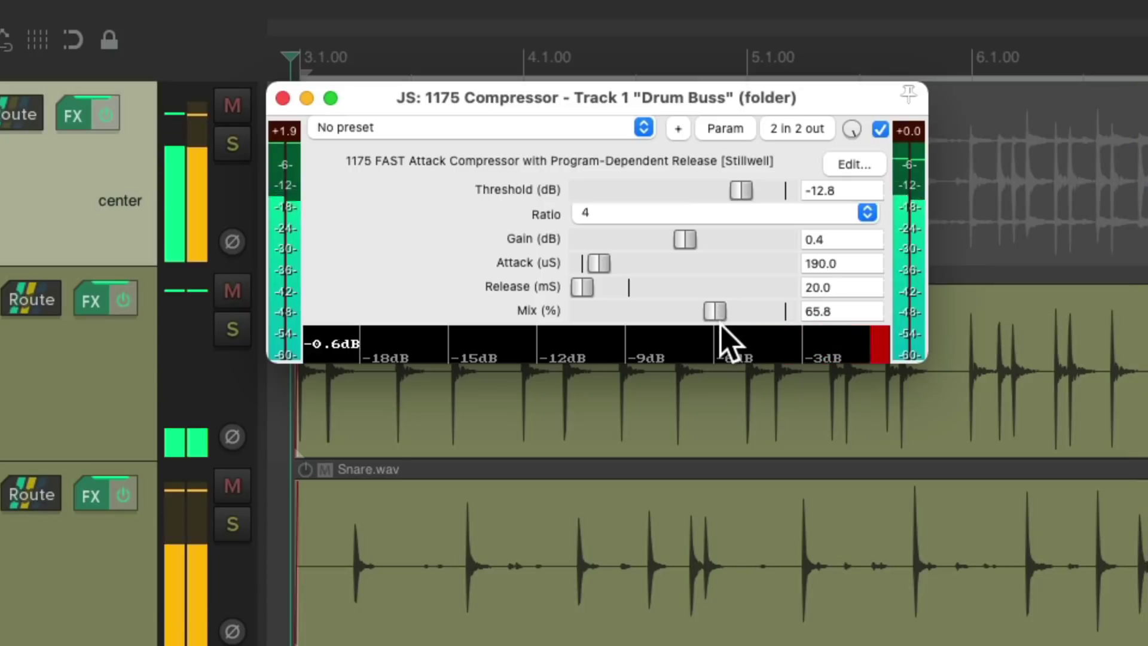